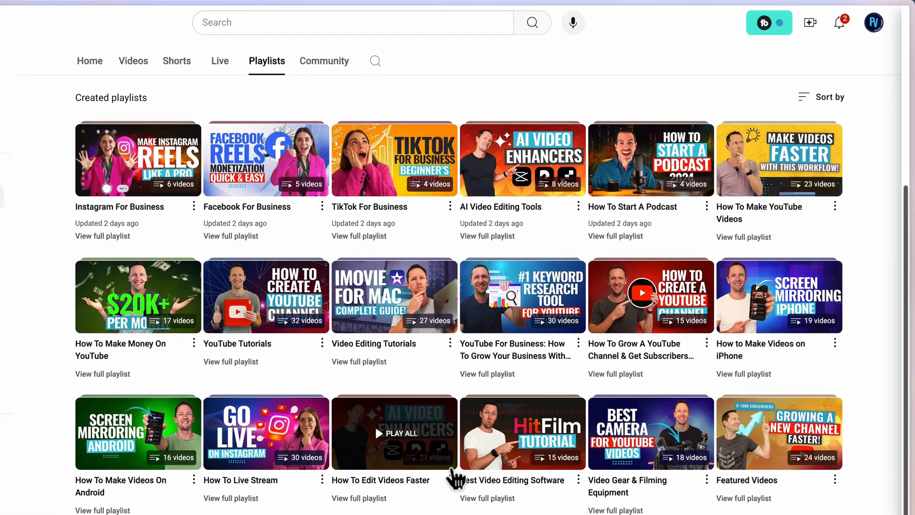
Step: Go to YouTube Studio and open the playlists section of the channel content
{"action": "scroll", "coordinate": [514, 416], "scroll_direction": "up", "scroll_amount": 4}
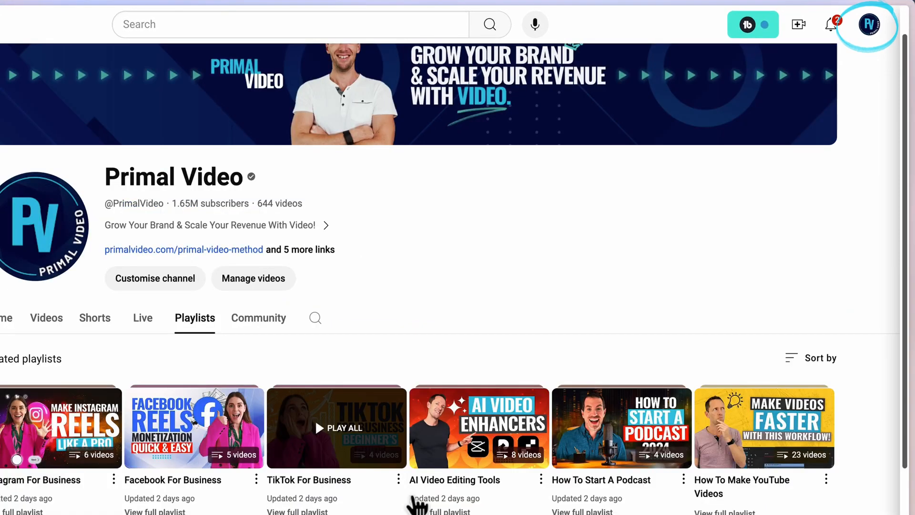
{"action": "left_click", "coordinate": [872, 27]}
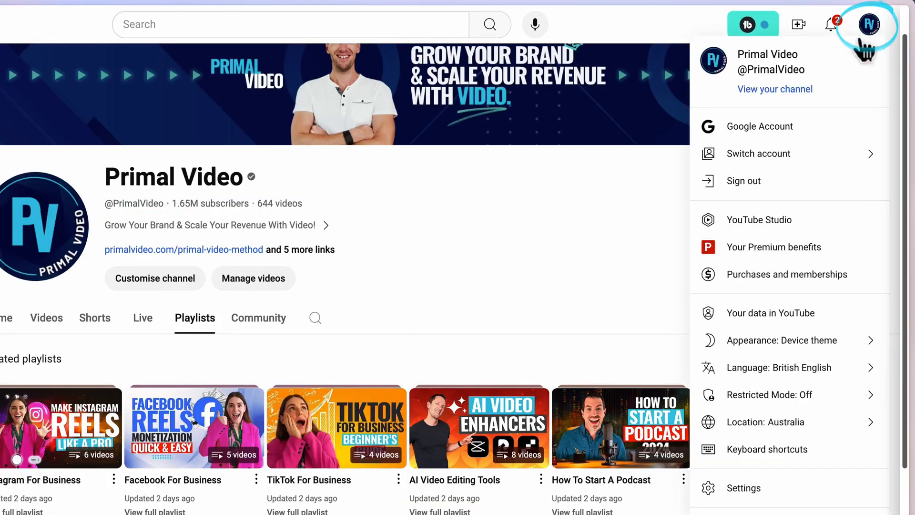
{"action": "left_click", "coordinate": [748, 237]}
{"action": "left_click", "coordinate": [86, 235]}
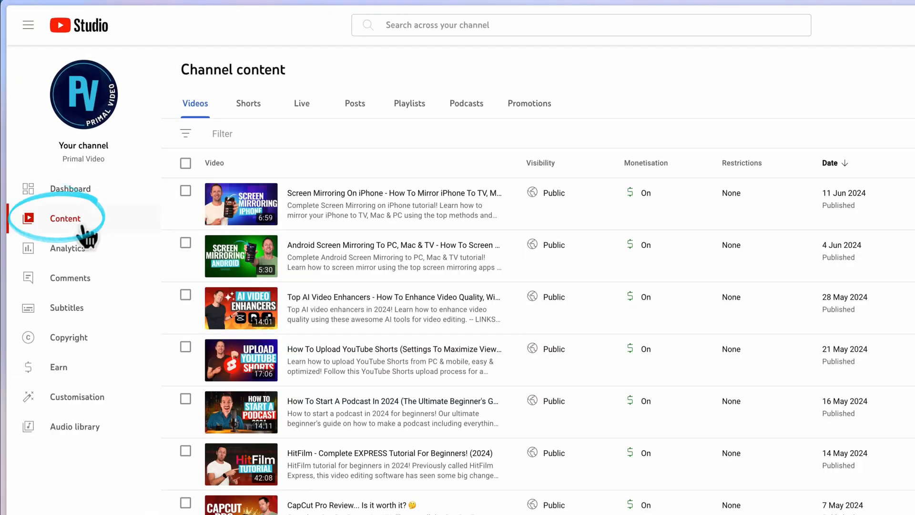
{"action": "left_click", "coordinate": [413, 108]}
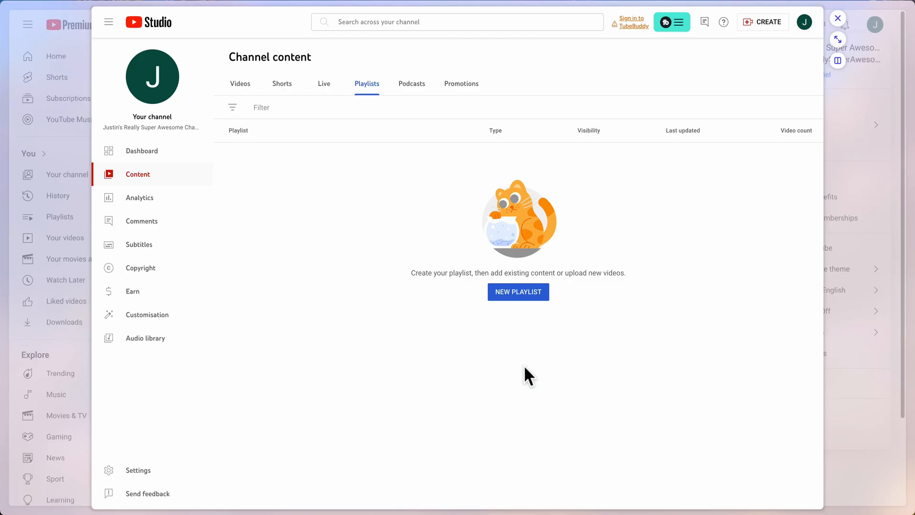
Step: Start a new playlist and title it "Best AI Video Generators"
{"action": "left_click", "coordinate": [523, 288]}
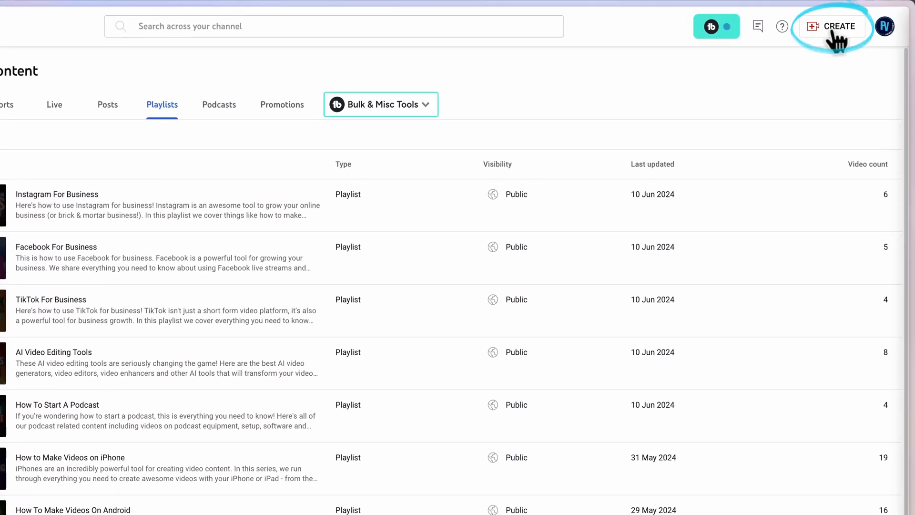
{"action": "left_click", "coordinate": [834, 31]}
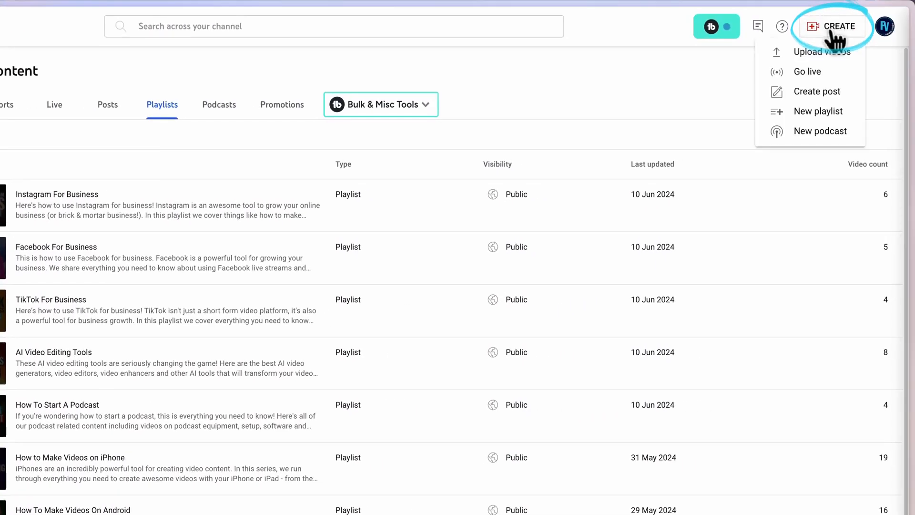
{"action": "left_click", "coordinate": [836, 110]}
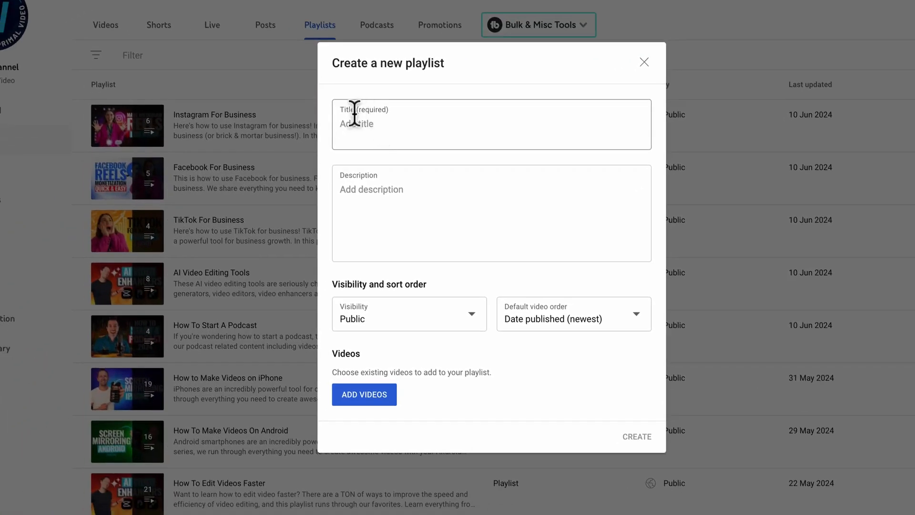
{"action": "left_click", "coordinate": [355, 115]}
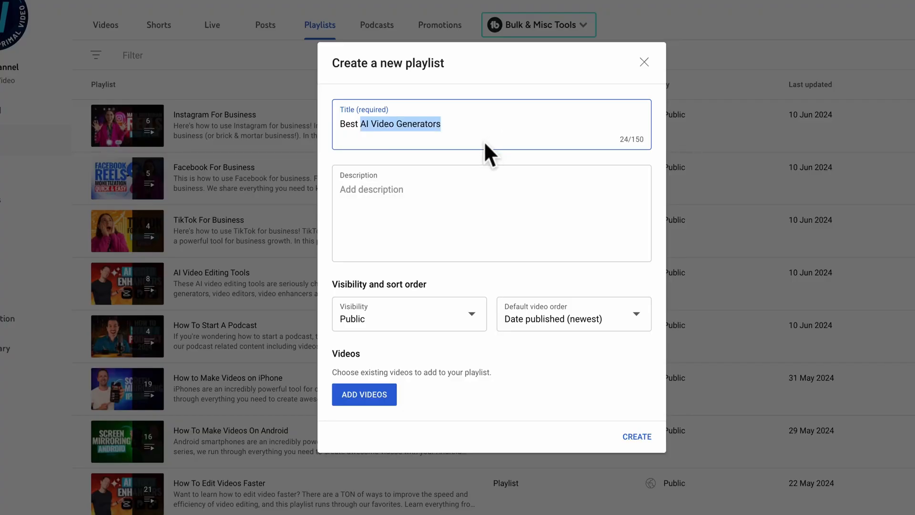
Step: Describe the playlist as "If you're looking for the best AI Video Creation tools, and AI Video Generators then this playlist is for you."
{"action": "left_click", "coordinate": [386, 224]}
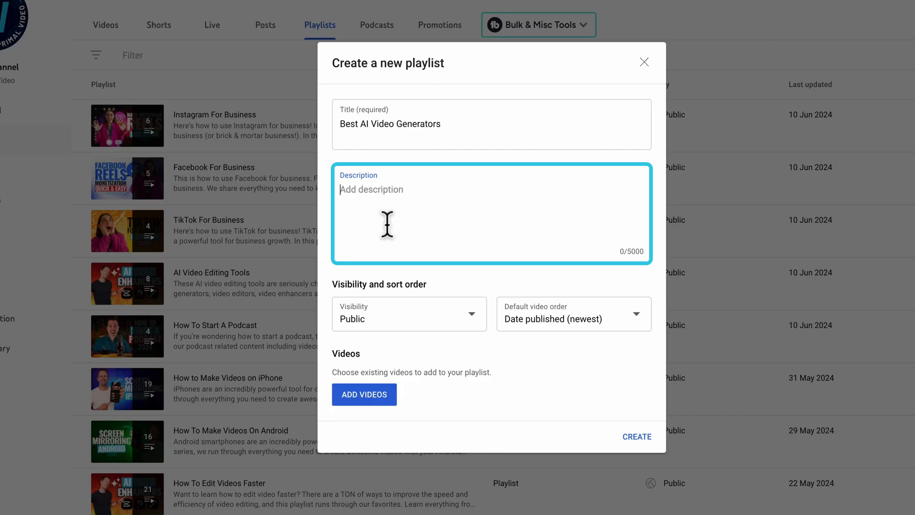
{"action": "type", "text": "If you're looking for the best AI Video Creation tools, and AI Video Generators then this playlist is for you."}
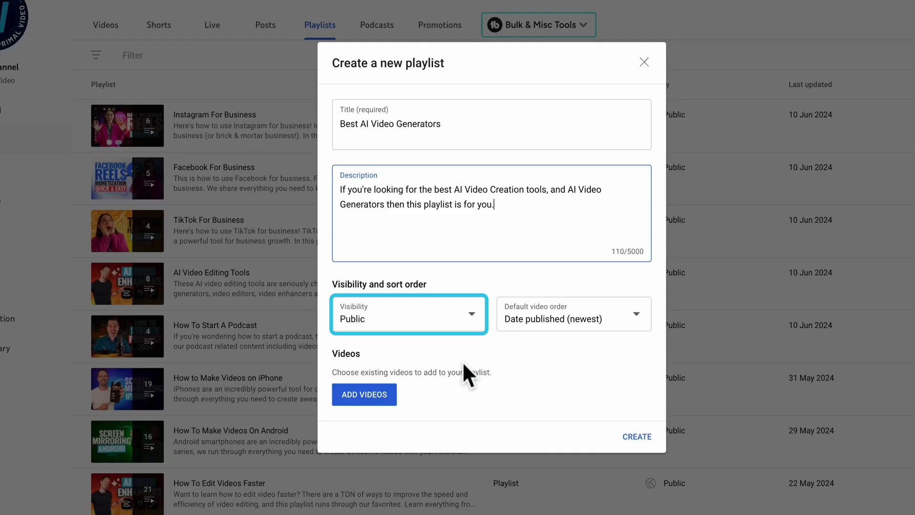
Step: Set the new playlist's visibility to Public and its default video order to Date published (newest)
{"action": "left_click", "coordinate": [389, 326]}
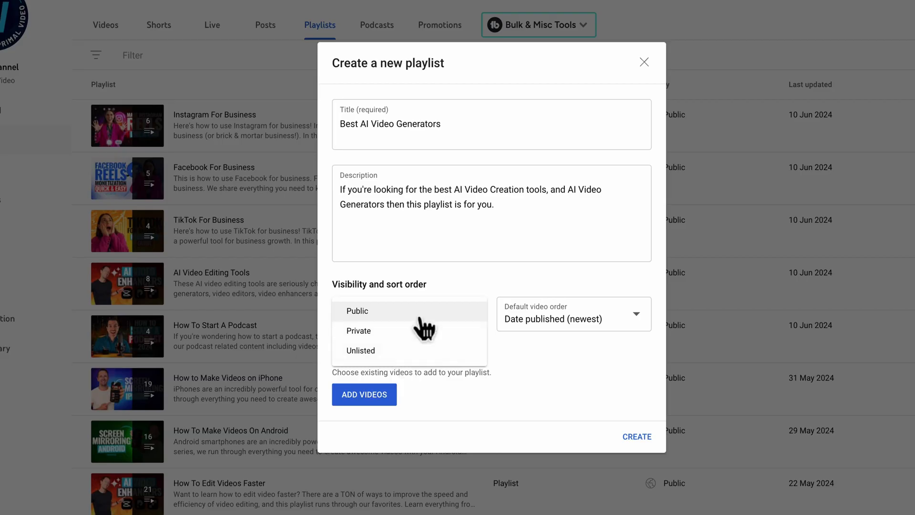
{"action": "left_click", "coordinate": [376, 312]}
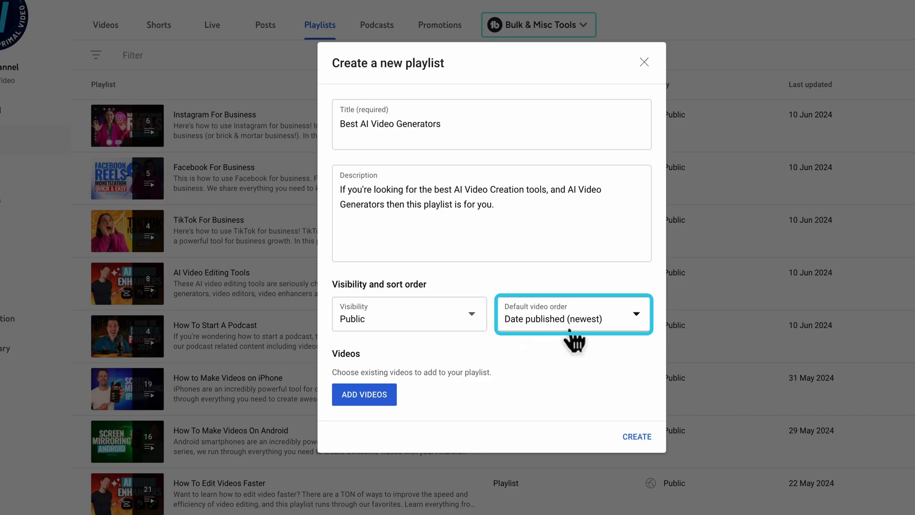
{"action": "left_click", "coordinate": [586, 324]}
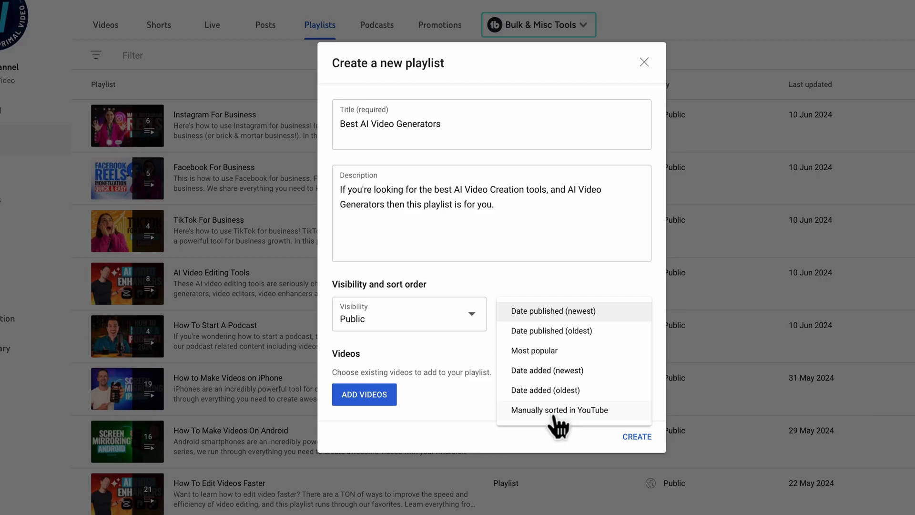
{"action": "left_click", "coordinate": [554, 311]}
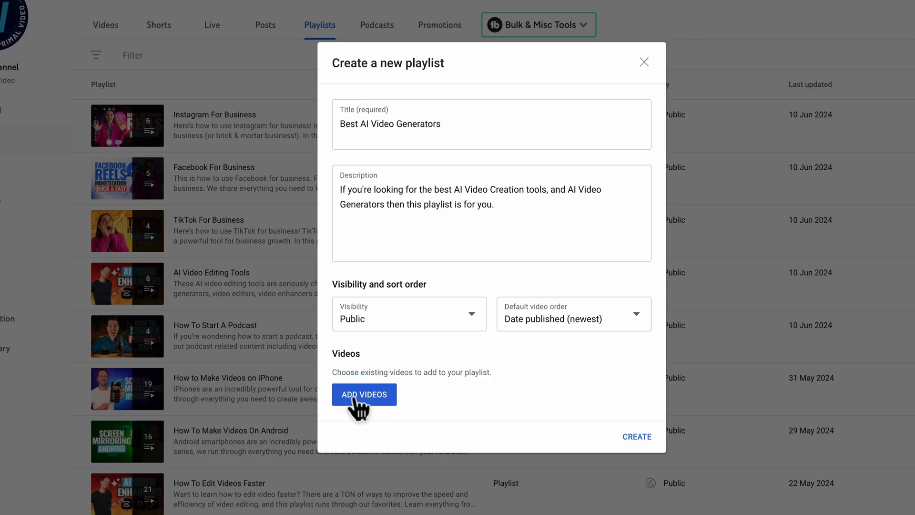
Step: Filter the channel's videos by "AI" and select both AI Video Enhancers videos, 7 Crazy CapCut Video Editing Features and Create YouTube Shorts with AI Video Generators
{"action": "left_click", "coordinate": [348, 398]}
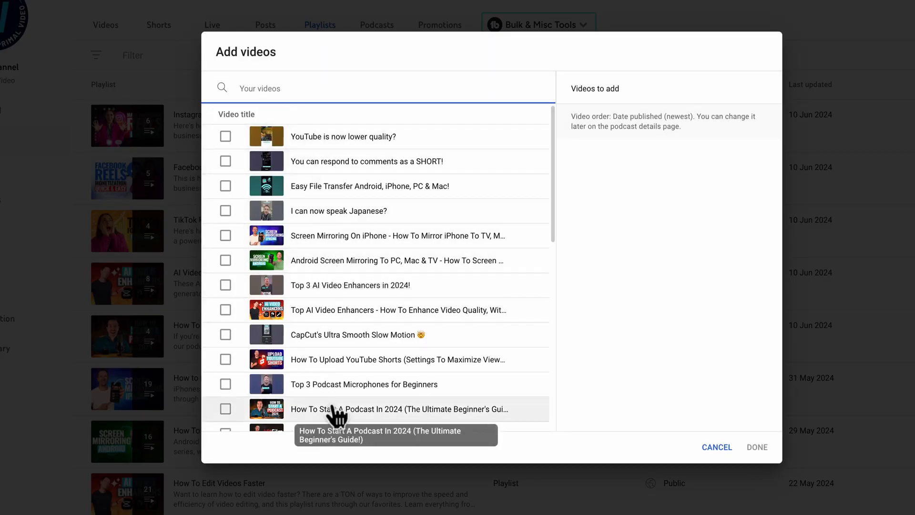
{"action": "left_click", "coordinate": [225, 285]}
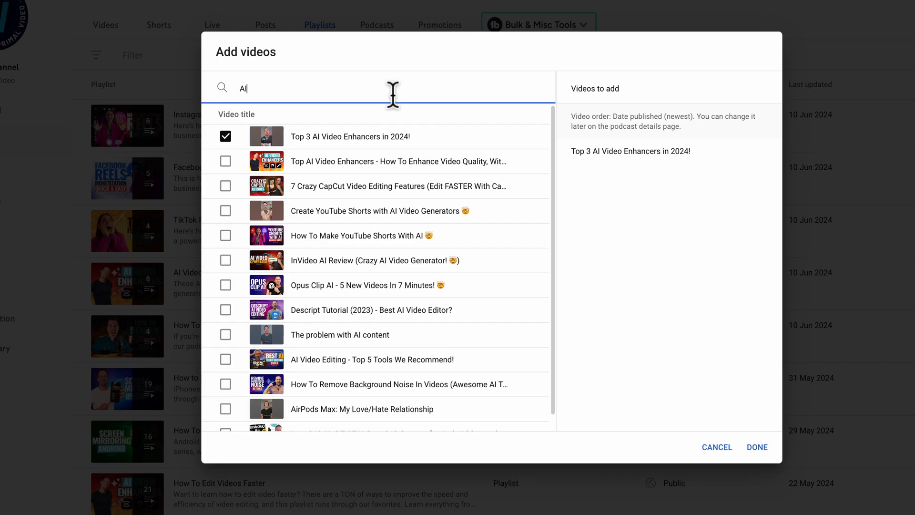
{"action": "left_click", "coordinate": [225, 162]}
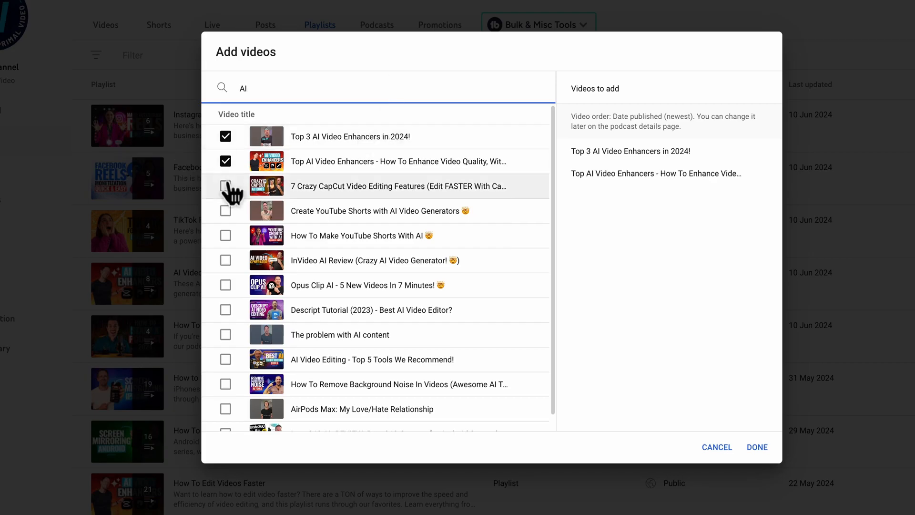
{"action": "left_click", "coordinate": [225, 186]}
{"action": "left_click", "coordinate": [226, 211]}
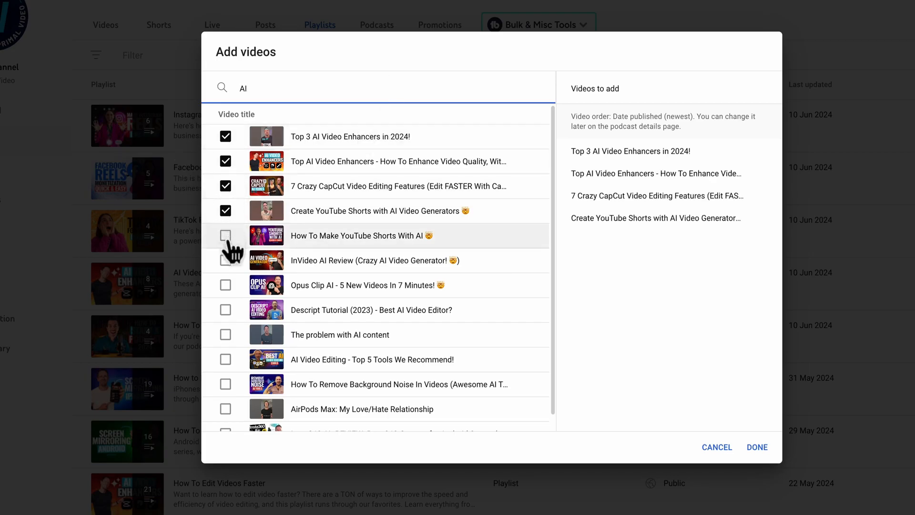
Step: Also select How To Make YouTube Shorts With AI, InVideo AI Review and AI Video Editing - Top 5 Tools We Recommend!, and create the playlist
{"action": "left_click", "coordinate": [226, 235]}
{"action": "left_click", "coordinate": [226, 260]}
{"action": "left_click", "coordinate": [226, 359]}
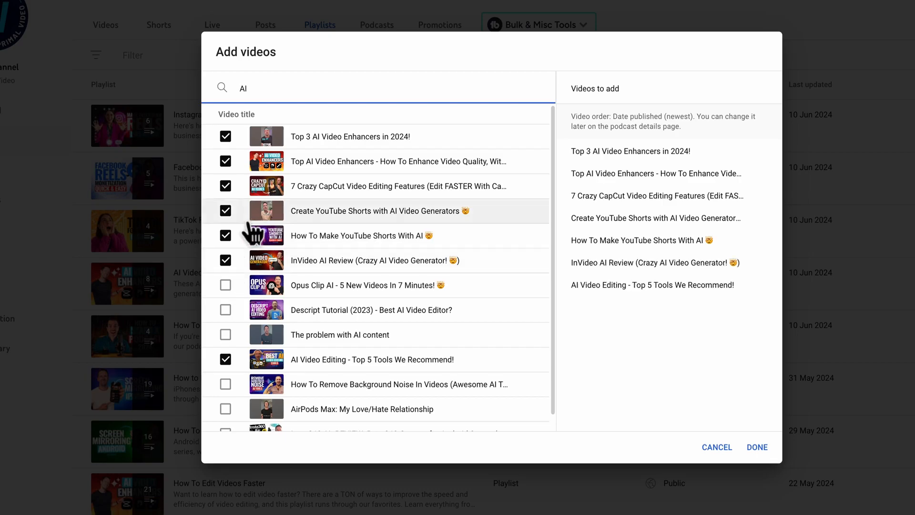
{"action": "left_click", "coordinate": [762, 454]}
{"action": "left_click", "coordinate": [641, 449]}
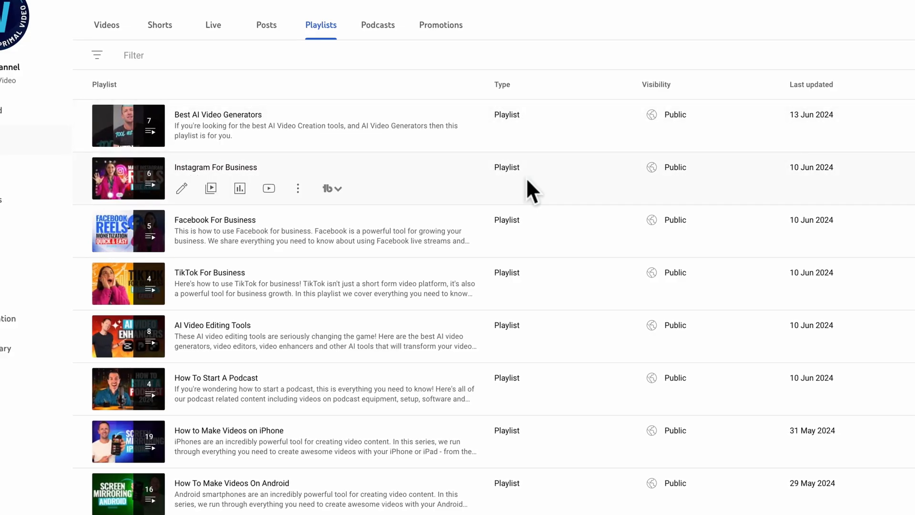
Step: Review the details, videos and analytics of the Best AI Video Generators playlist, and return to the playlist overview
{"action": "mouse_move", "coordinate": [210, 141]}
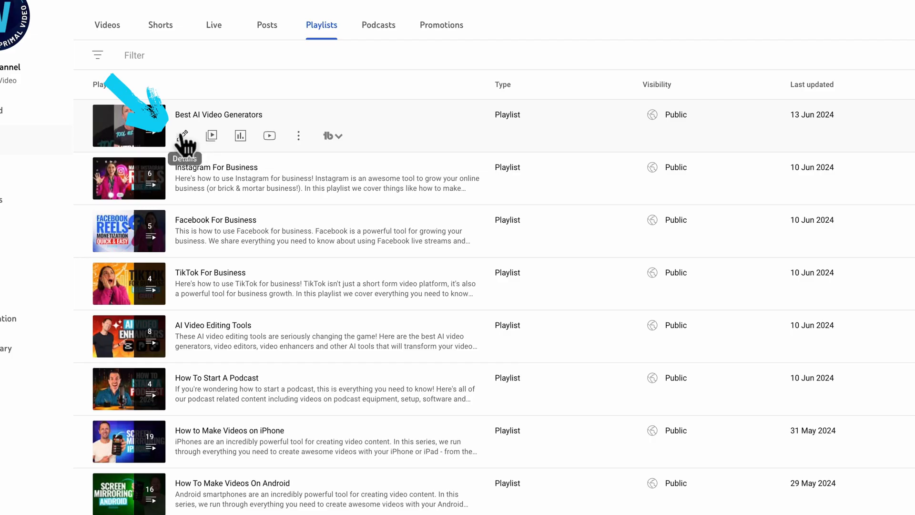
{"action": "left_click", "coordinate": [184, 136]}
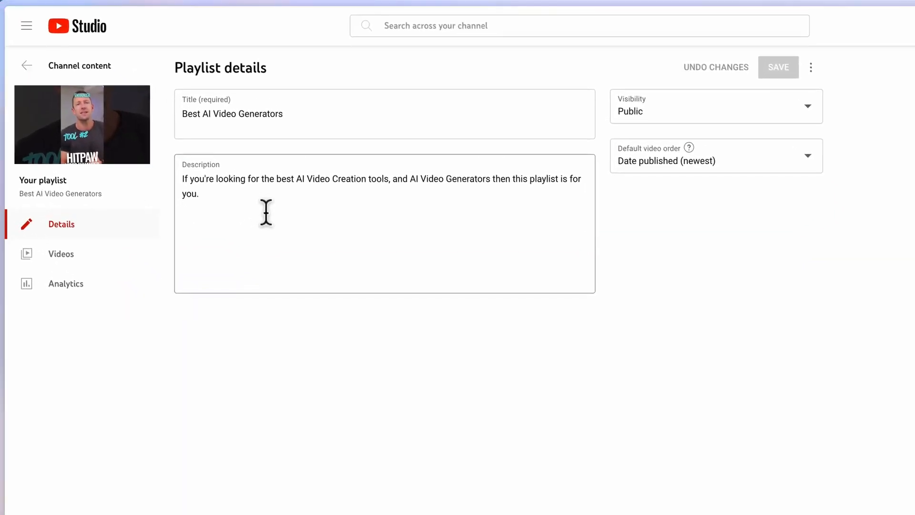
{"action": "left_click", "coordinate": [89, 250]}
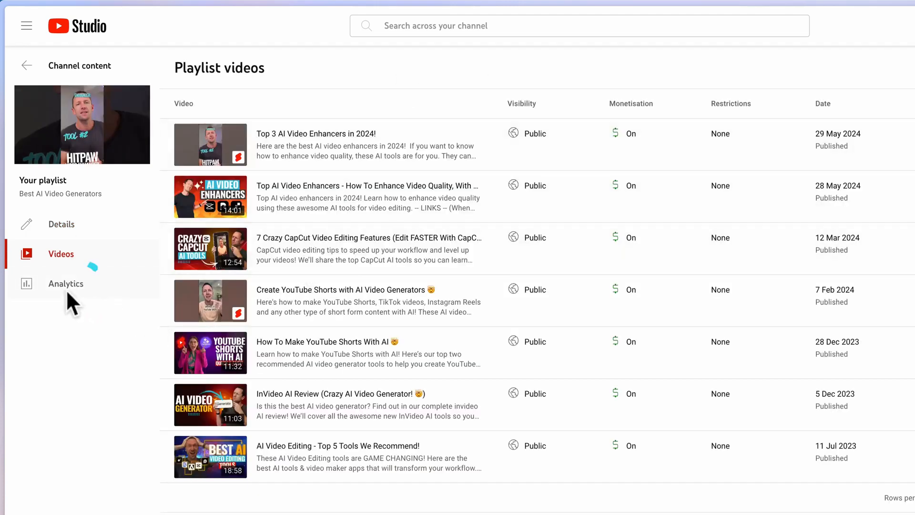
{"action": "left_click", "coordinate": [67, 290]}
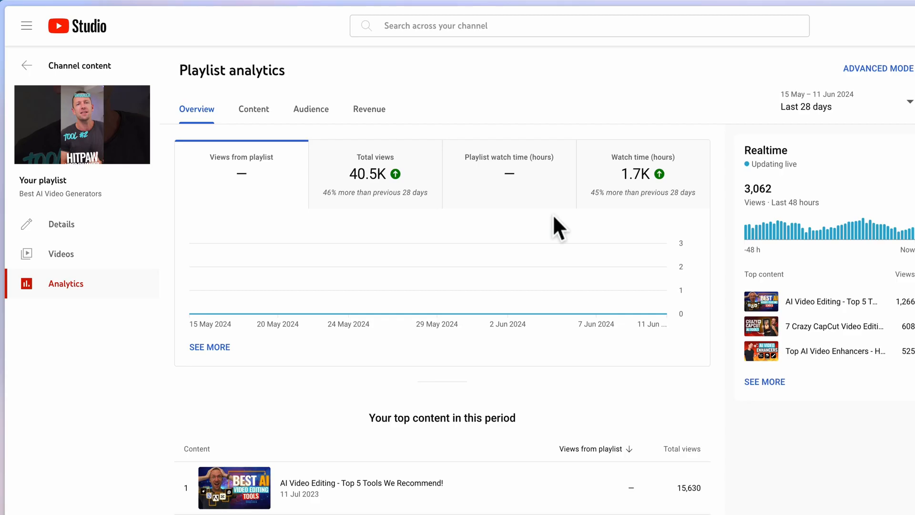
{"action": "left_click", "coordinate": [25, 65]}
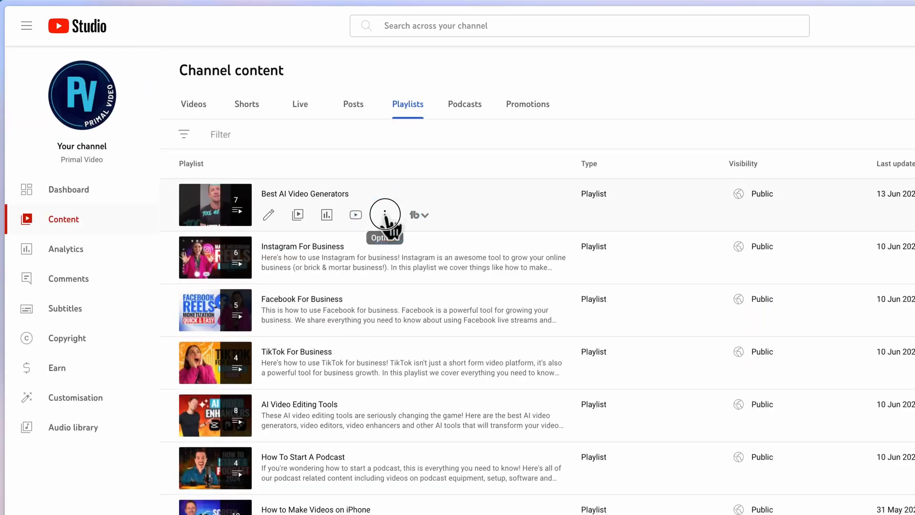
Step: View the Best AI Video Generators playlist on YouTube and expand its queue of upcoming videos
{"action": "left_click", "coordinate": [385, 216]}
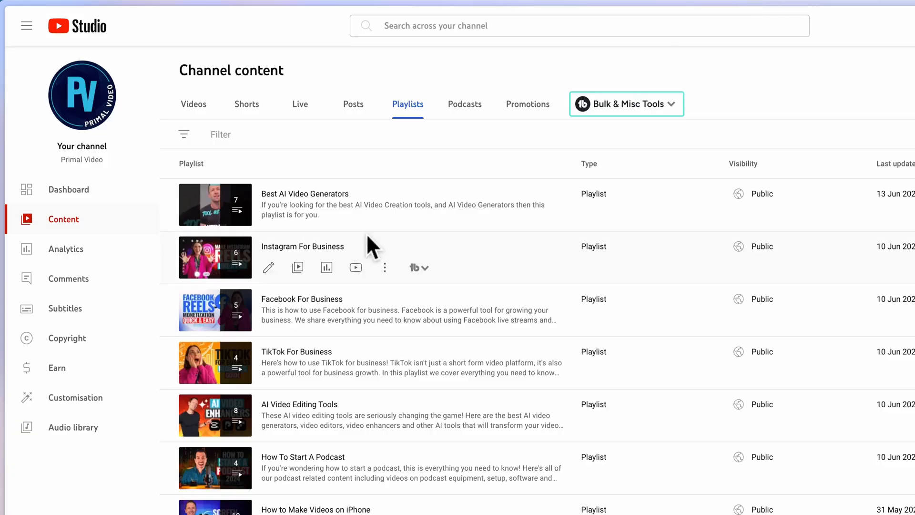
{"action": "left_click", "coordinate": [356, 216]}
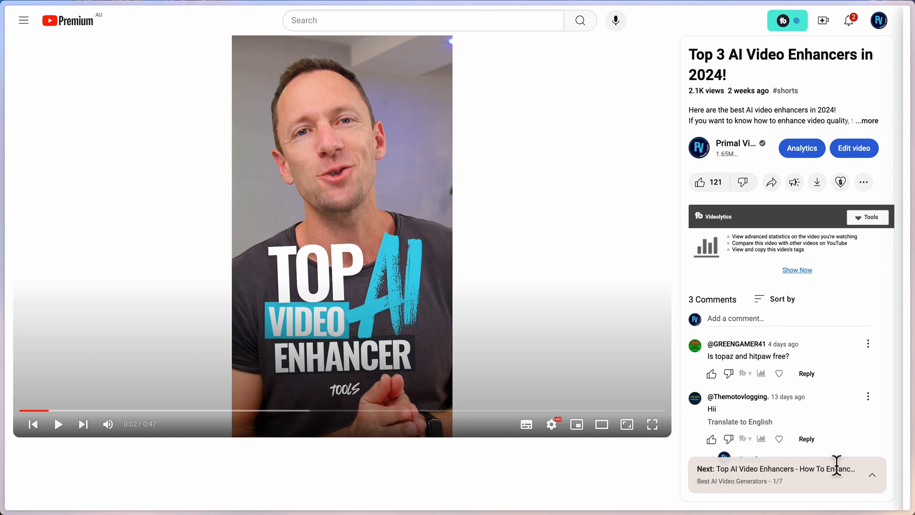
{"action": "left_click", "coordinate": [872, 475]}
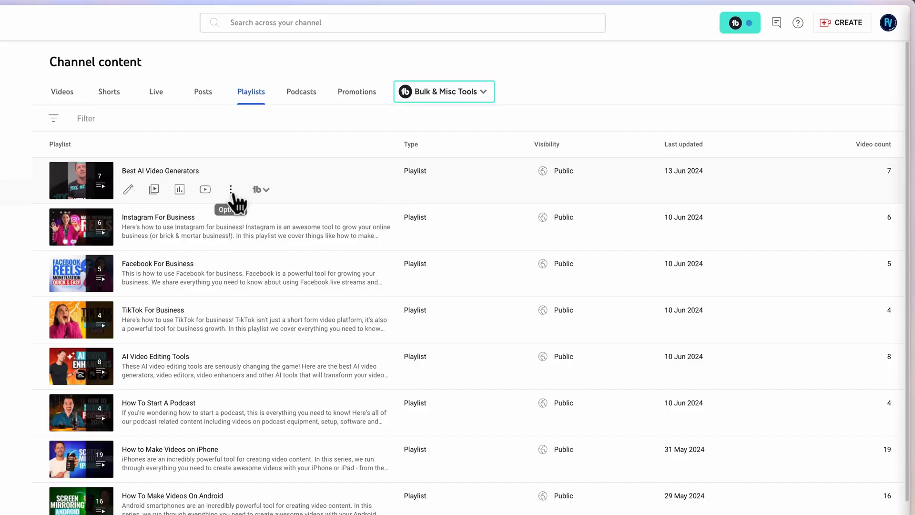
Step: Get the shareable link of the Best AI Video Generators playlist and open the playlist for editing on YouTube
{"action": "left_click", "coordinate": [232, 191]}
{"action": "left_click", "coordinate": [196, 193]}
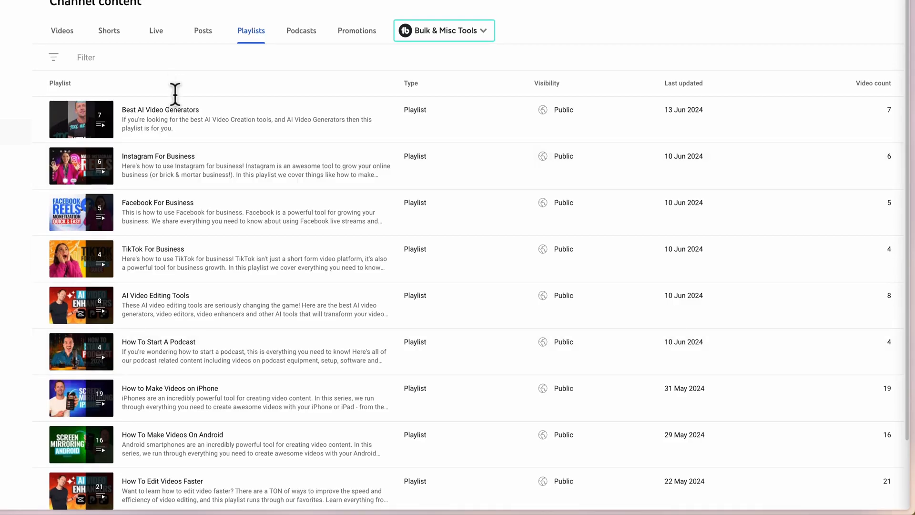
{"action": "mouse_move", "coordinate": [196, 127]}
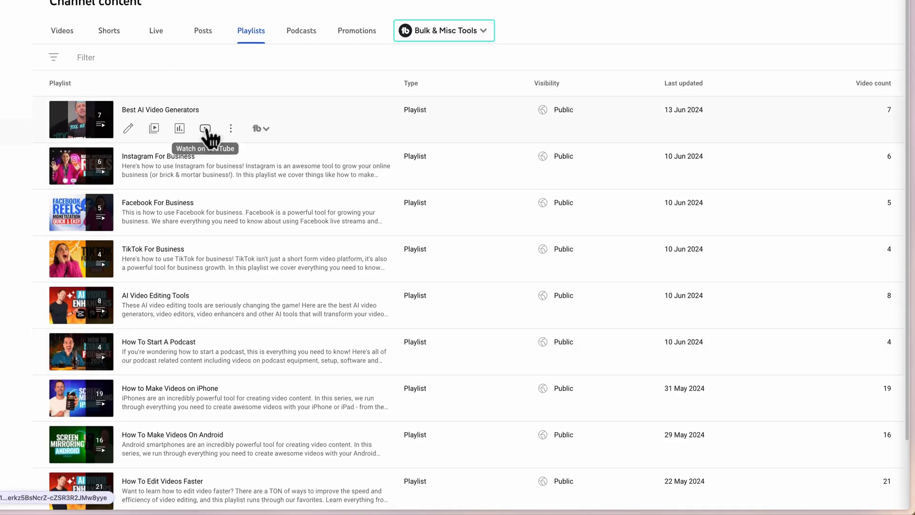
{"action": "left_click", "coordinate": [231, 130]}
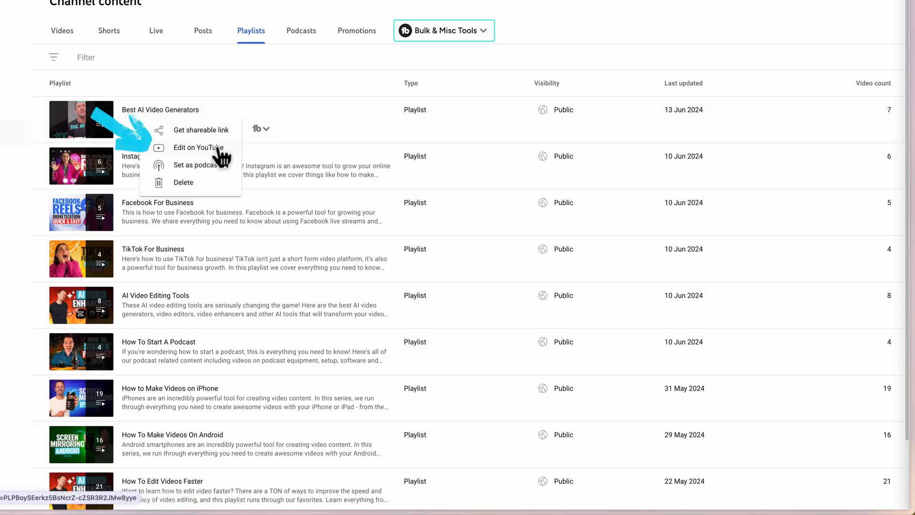
{"action": "left_click", "coordinate": [201, 149]}
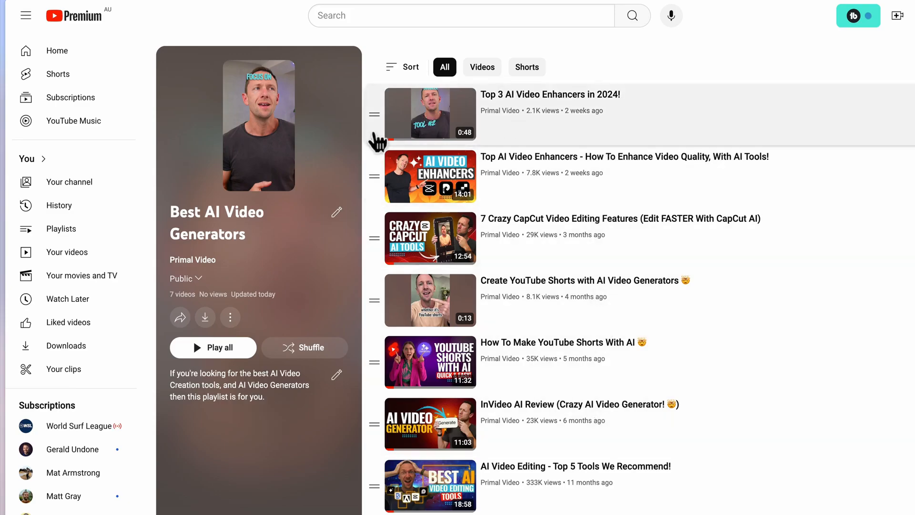
Step: Reorder the playlist so Top AI Video Enhancers comes first, followed by Top 3 AI Video Enhancers in 2024! and 7 Crazy CapCut Video Editing Features
{"action": "left_click_drag", "start_coordinate": [371, 117], "coordinate": [374, 179]}
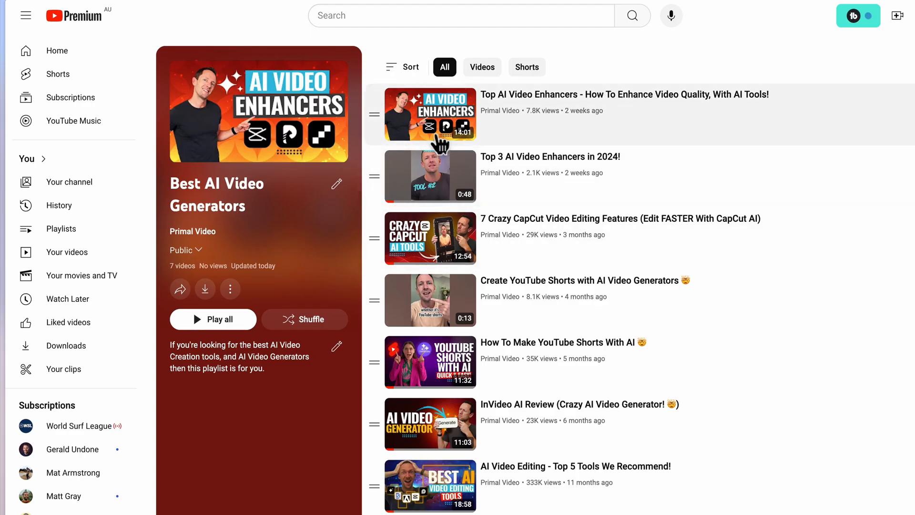
{"action": "left_click_drag", "start_coordinate": [374, 243], "coordinate": [374, 124]}
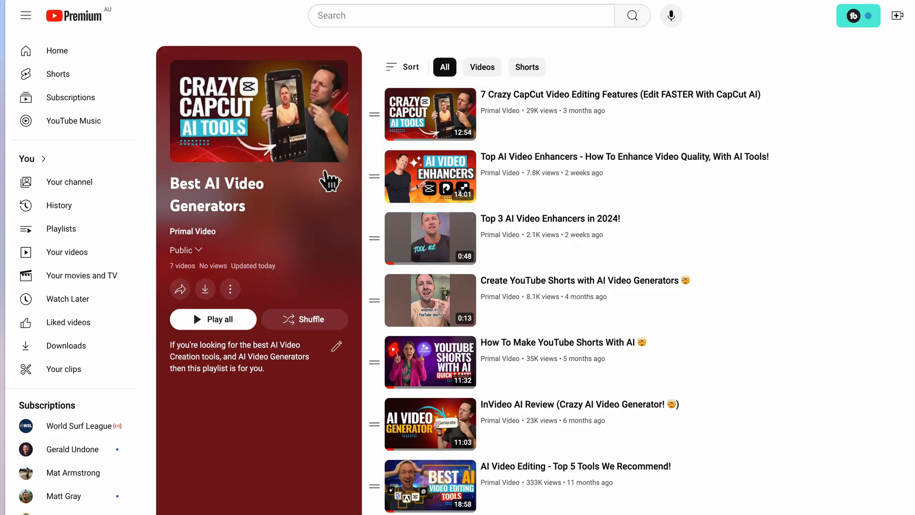
{"action": "left_click_drag", "start_coordinate": [374, 240], "coordinate": [373, 117]}
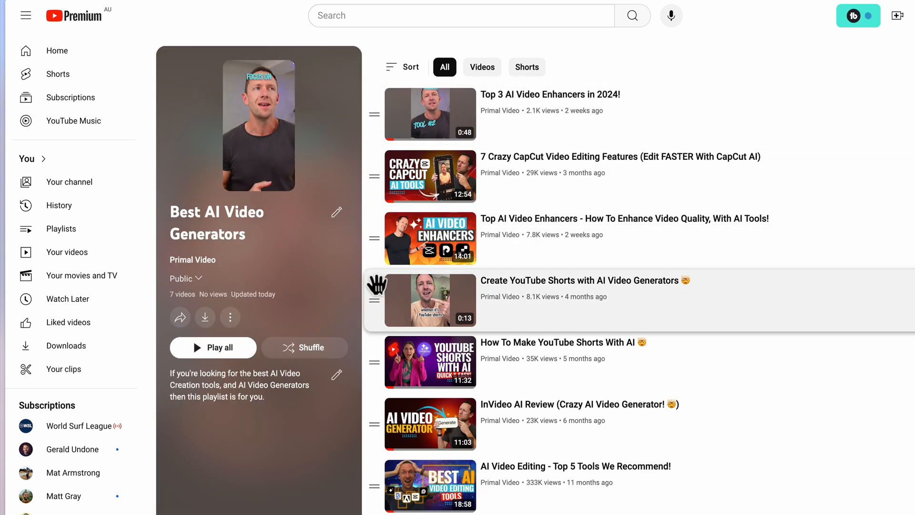
{"action": "left_click_drag", "start_coordinate": [384, 250], "coordinate": [392, 160]}
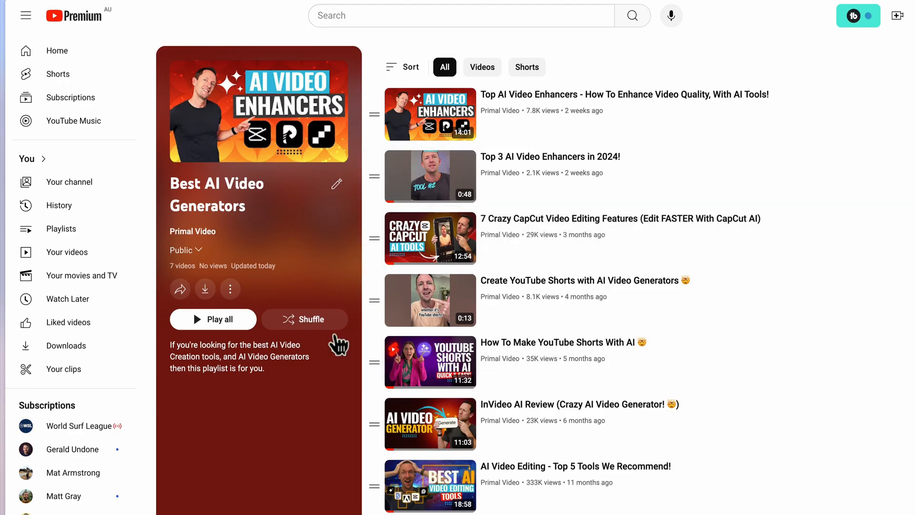
Step: View the dialog for adding videos to the playlist, and open the Save to playlist option of the Final Cut Pro video on the home page
{"action": "left_click", "coordinate": [230, 290]}
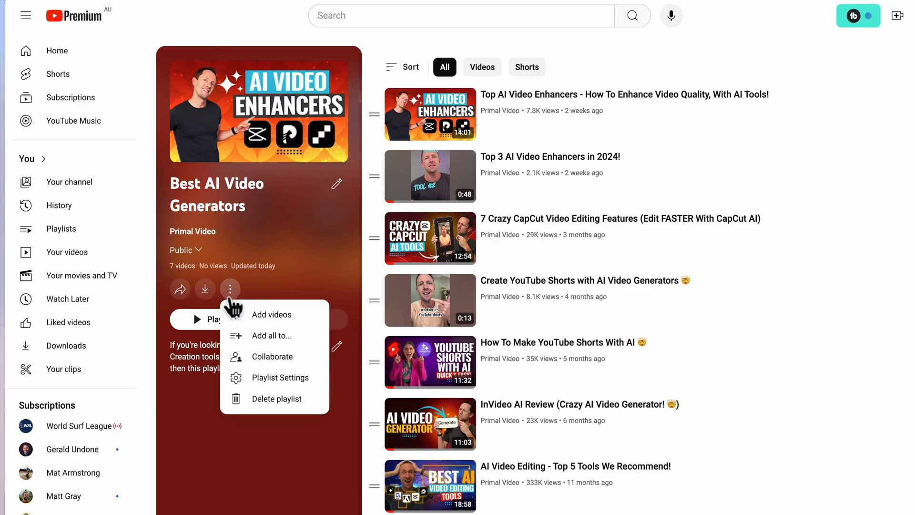
{"action": "left_click", "coordinate": [244, 316]}
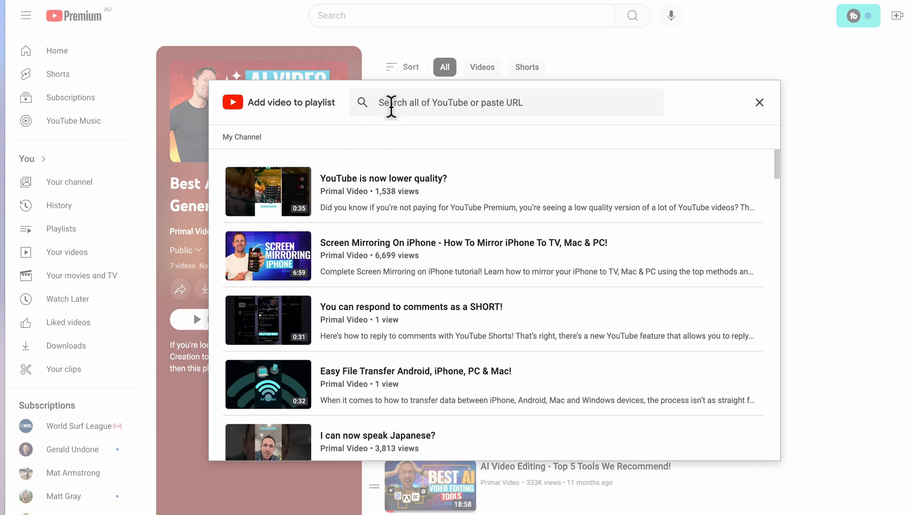
{"action": "left_click", "coordinate": [759, 102]}
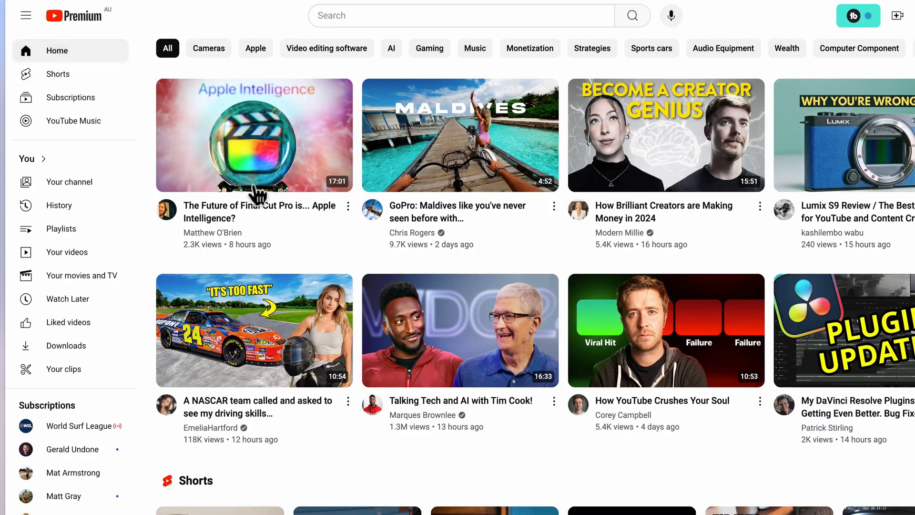
{"action": "left_click", "coordinate": [348, 207]}
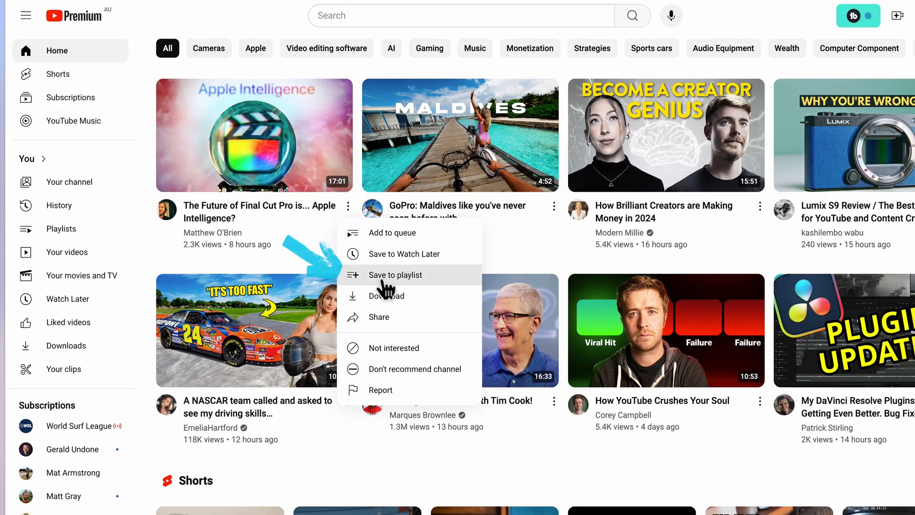
{"action": "left_click", "coordinate": [386, 283]}
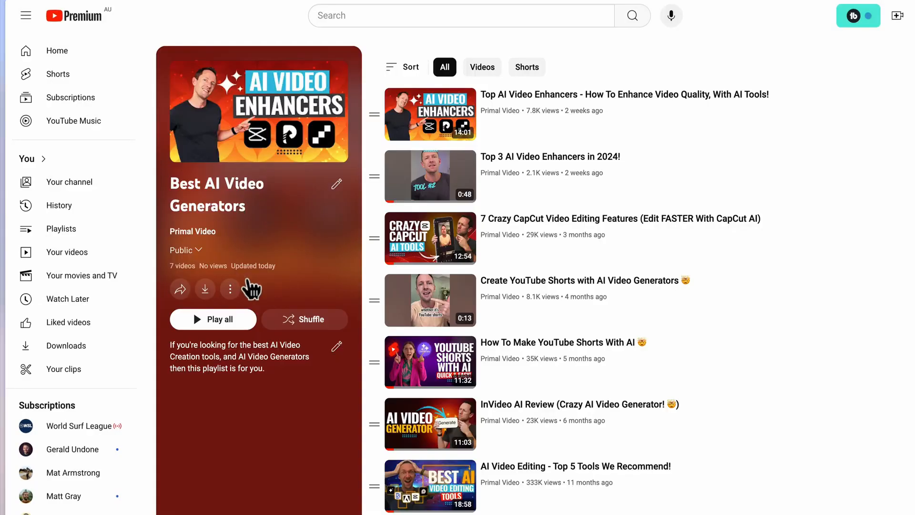
Step: Open the collaboration options of the Best AI Video Generators playlist
{"action": "left_click", "coordinate": [230, 289]}
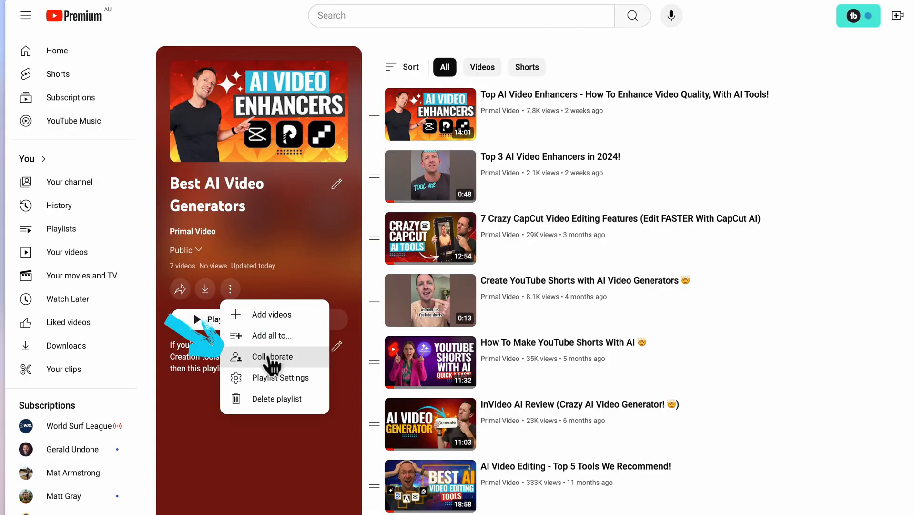
{"action": "left_click", "coordinate": [269, 361]}
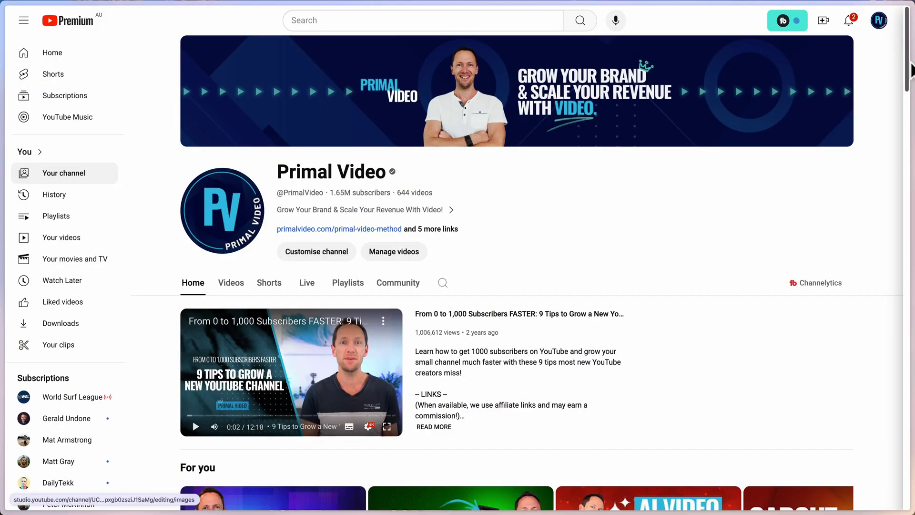
Step: Examine how the video, Shorts and playlist sections are arranged on the Primal Video channel's home page
{"action": "left_click_drag", "start_coordinate": [912, 70], "coordinate": [910, 111]}
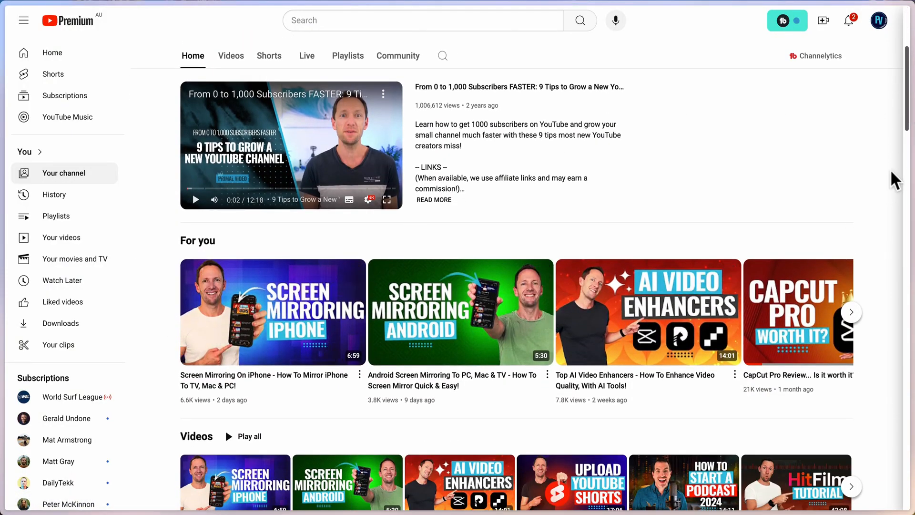
{"action": "left_click_drag", "start_coordinate": [907, 115], "coordinate": [901, 161]}
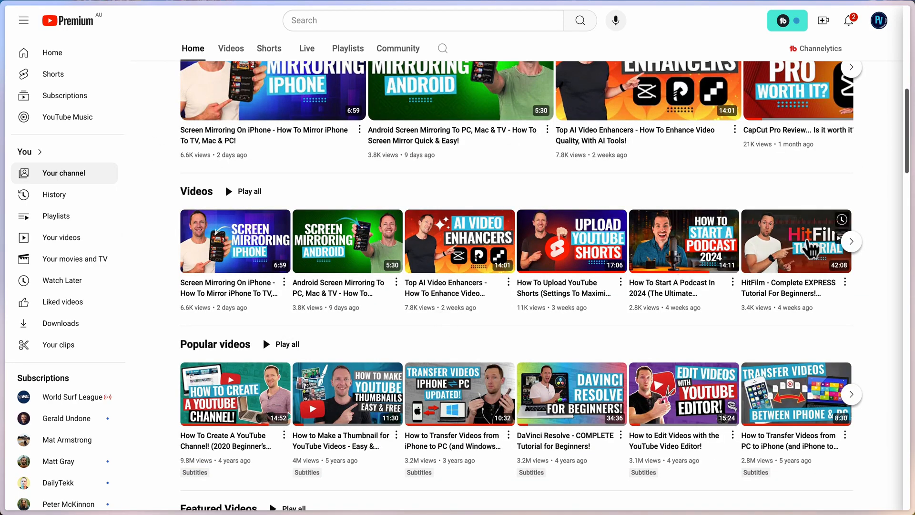
{"action": "mouse_move", "coordinate": [809, 249]}
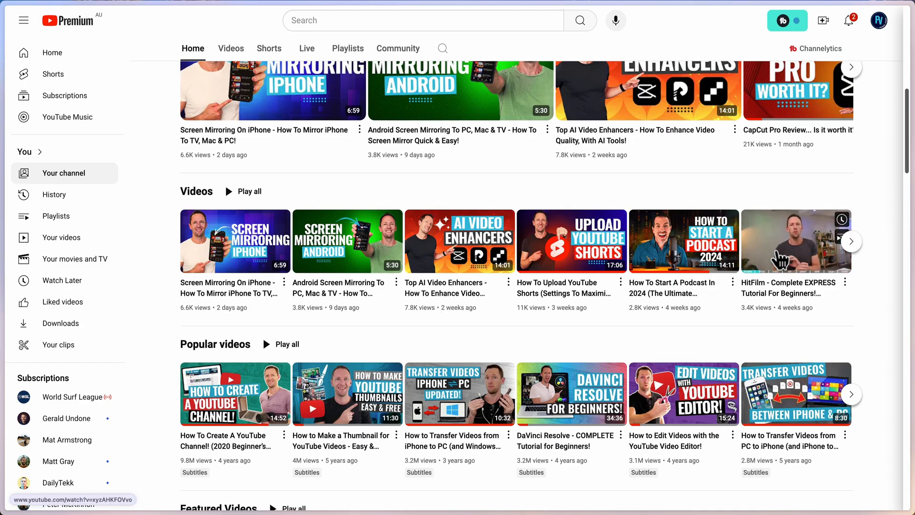
{"action": "scroll", "coordinate": [229, 343], "scroll_direction": "down", "scroll_amount": 5}
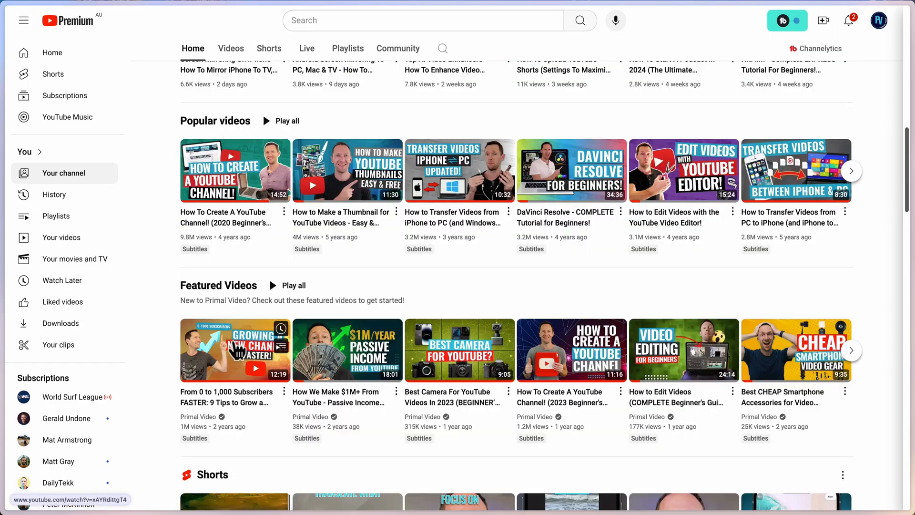
{"action": "scroll", "coordinate": [222, 367], "scroll_direction": "down", "scroll_amount": 3}
{"action": "scroll", "coordinate": [222, 367], "scroll_direction": "down", "scroll_amount": 1}
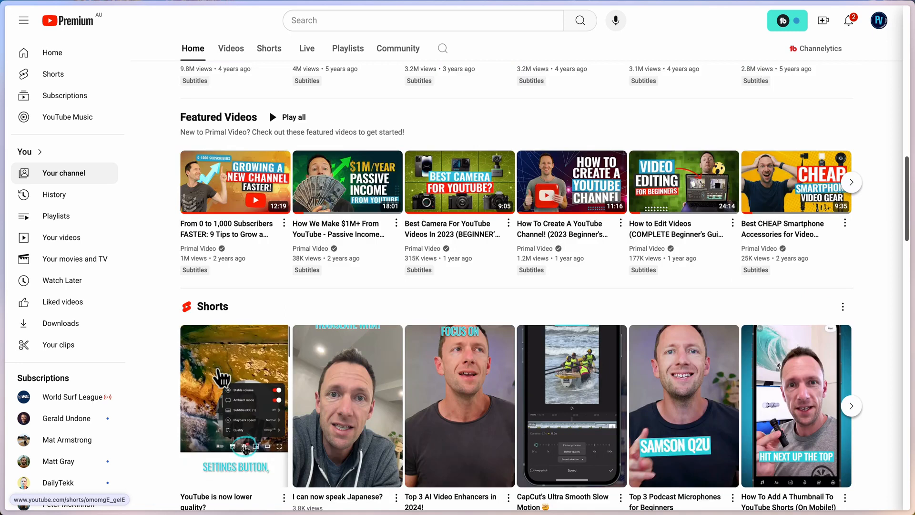
{"action": "scroll", "coordinate": [220, 379], "scroll_direction": "down", "scroll_amount": 6}
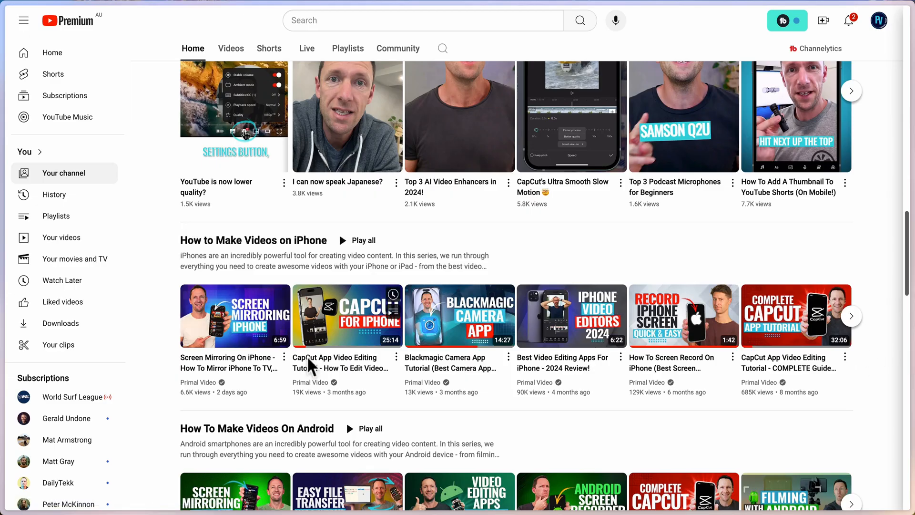
{"action": "scroll", "coordinate": [258, 338], "scroll_direction": "down", "scroll_amount": 2}
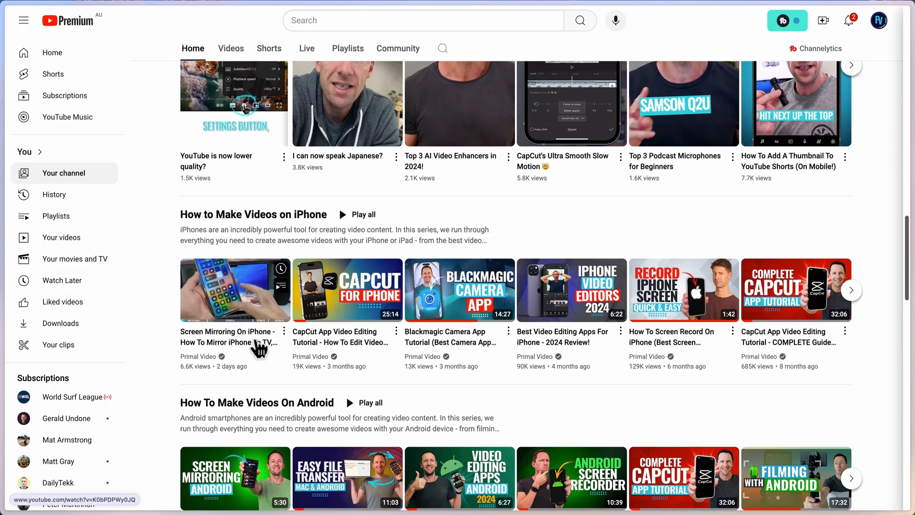
{"action": "scroll", "coordinate": [258, 343], "scroll_direction": "down", "scroll_amount": 4}
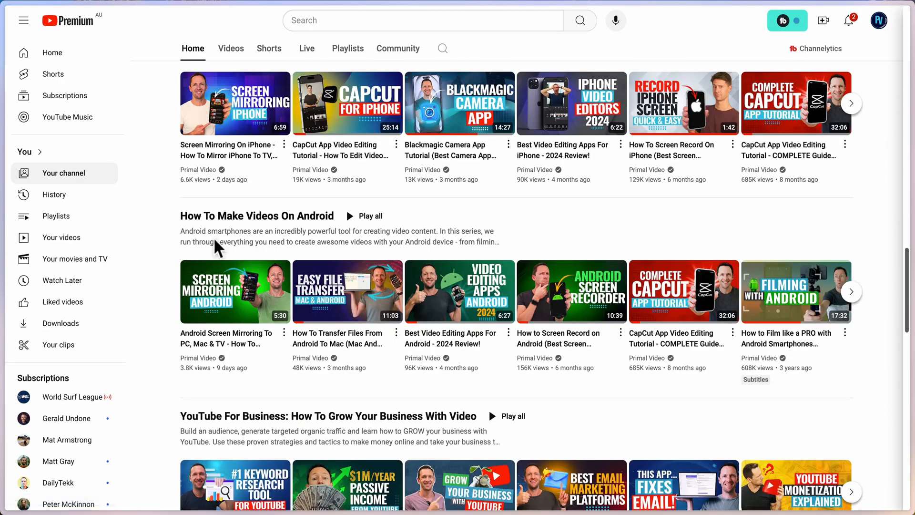
{"action": "scroll", "coordinate": [214, 245], "scroll_direction": "down", "scroll_amount": 3}
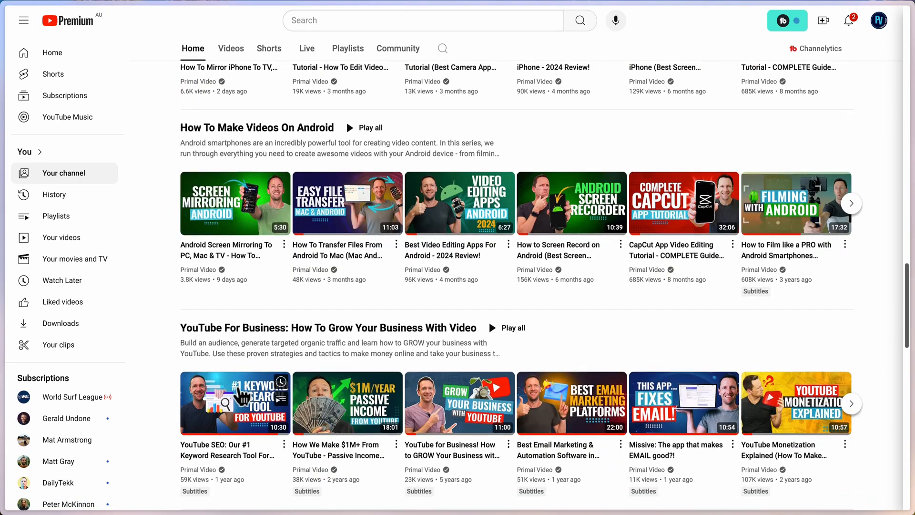
{"action": "scroll", "coordinate": [466, 315], "scroll_direction": "down", "scroll_amount": 9}
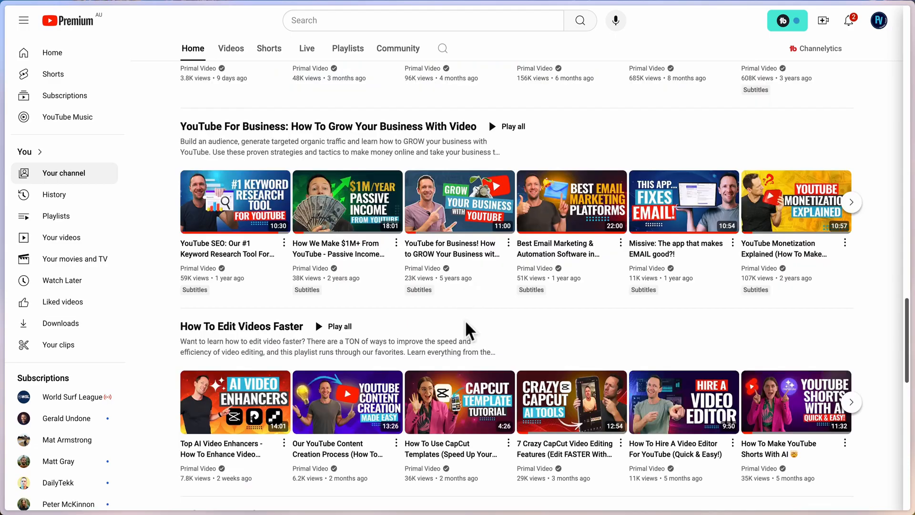
{"action": "scroll", "coordinate": [293, 355], "scroll_direction": "down", "scroll_amount": 8}
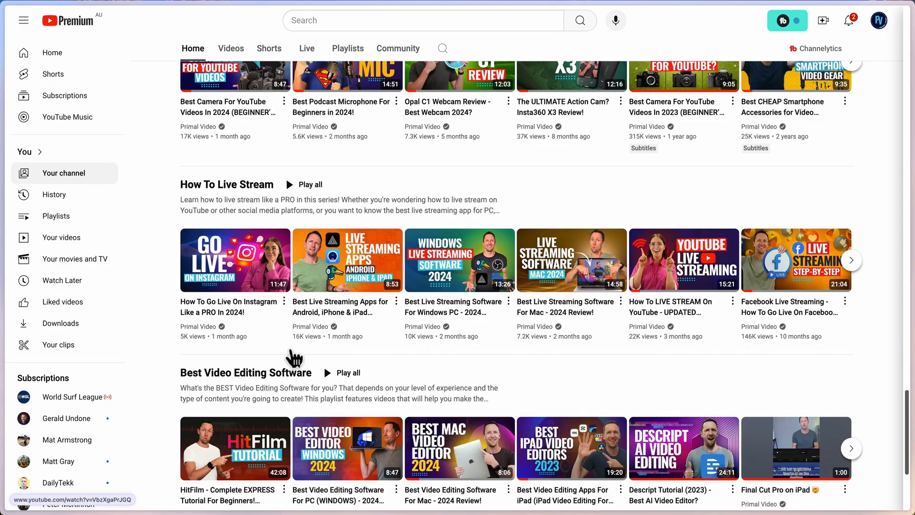
{"action": "mouse_move", "coordinate": [288, 339]}
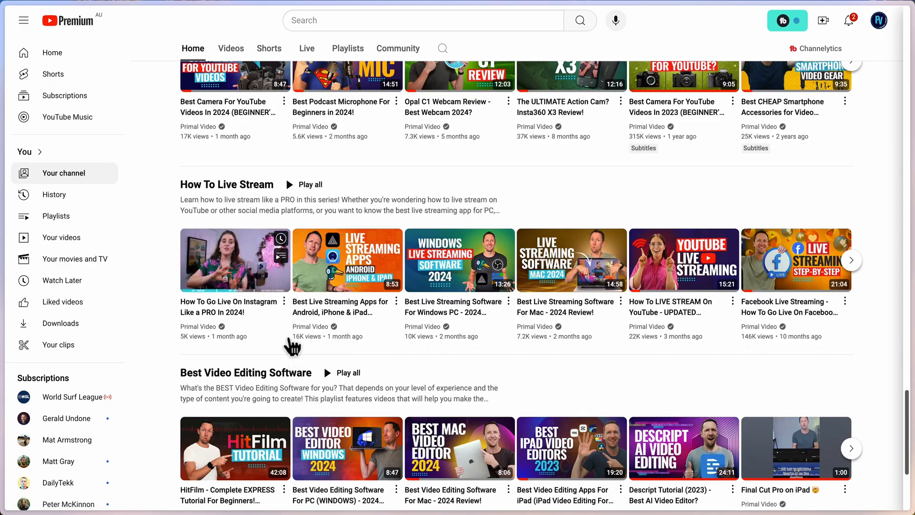
{"action": "scroll", "coordinate": [288, 343], "scroll_direction": "up", "scroll_amount": 15}
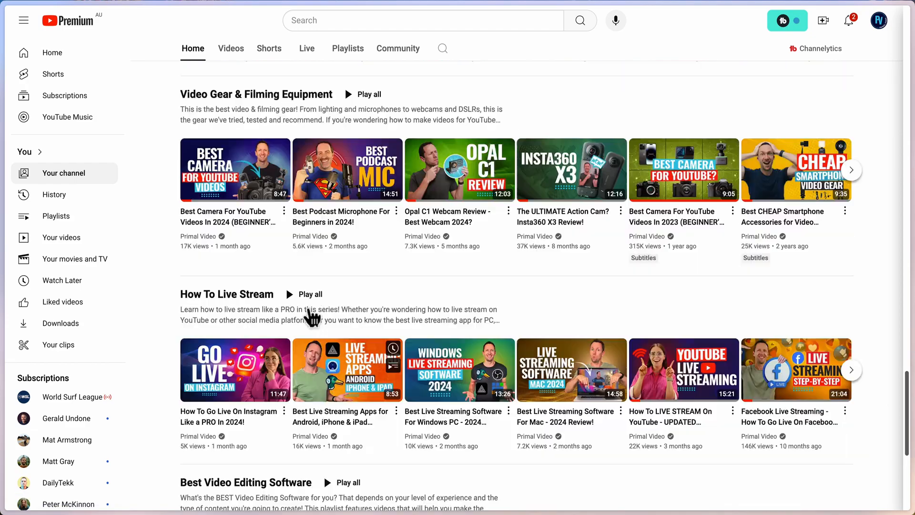
Step: View all of the channel's playlists on its Playlists page
{"action": "left_click", "coordinate": [354, 57]}
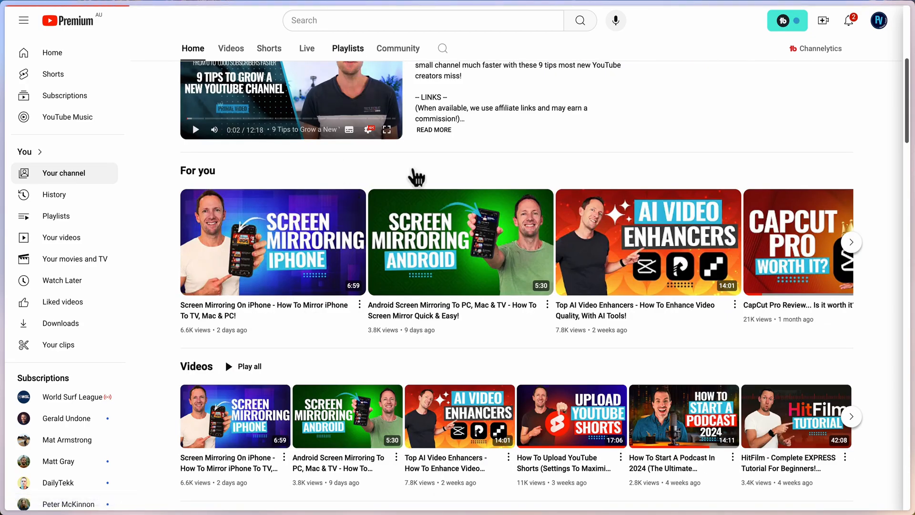
{"action": "scroll", "coordinate": [487, 314], "scroll_direction": "down", "scroll_amount": 4}
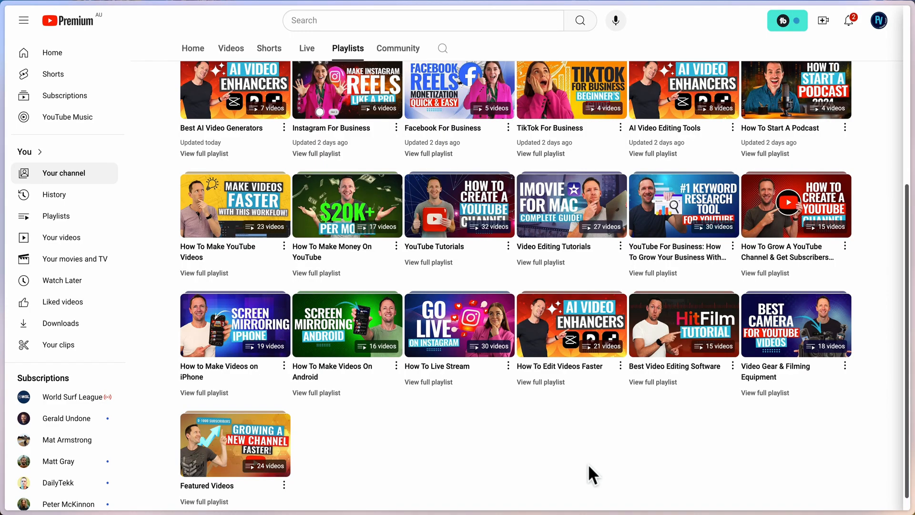
Step: Switch to YouTube Studio and open the layout settings of the channel customisation page
{"action": "left_click", "coordinate": [879, 20]}
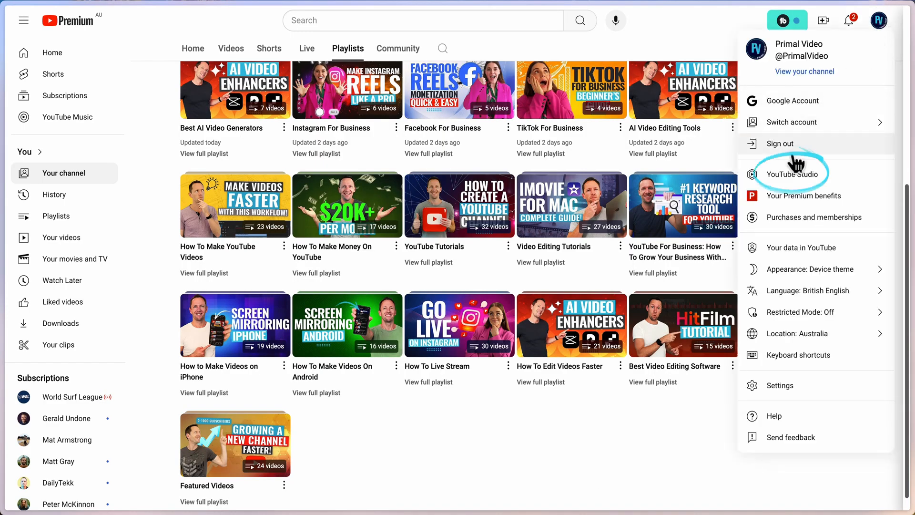
{"action": "left_click", "coordinate": [795, 167]}
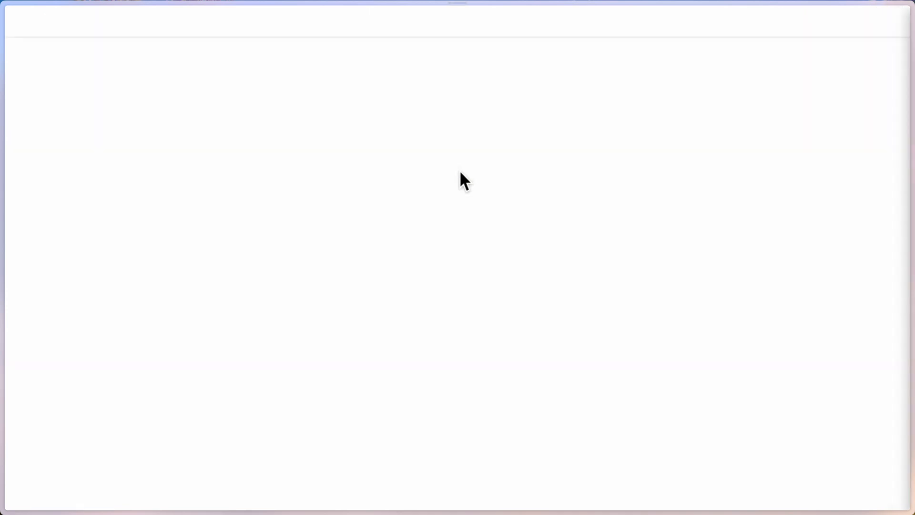
{"action": "left_click", "coordinate": [66, 317]}
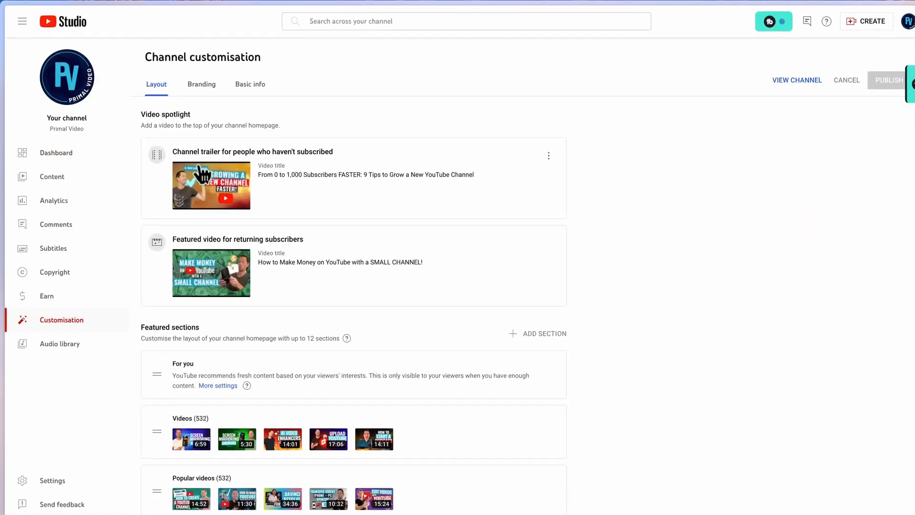
Step: Examine the featured sections of the channel homepage layout, from For you through Featured Channels, and the option to add a section
{"action": "scroll", "coordinate": [353, 465], "scroll_direction": "down", "scroll_amount": 3}
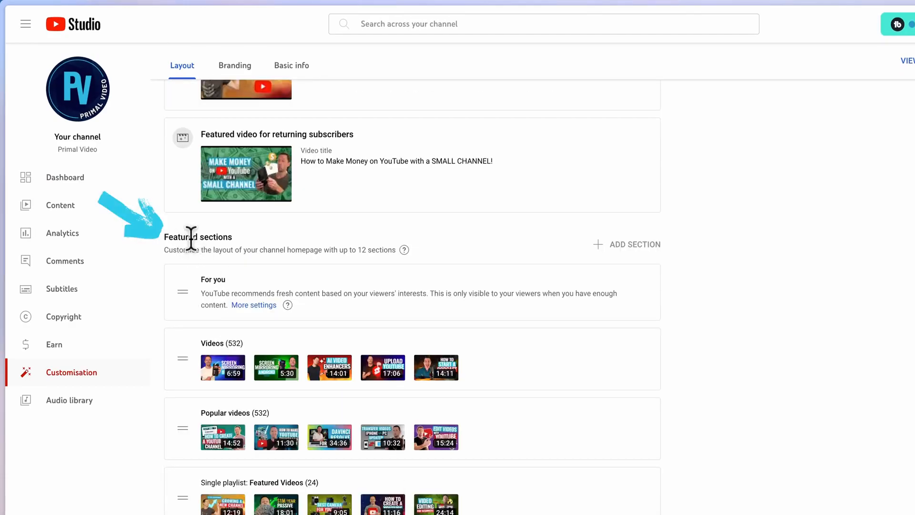
{"action": "scroll", "coordinate": [340, 233], "scroll_direction": "down", "scroll_amount": 1}
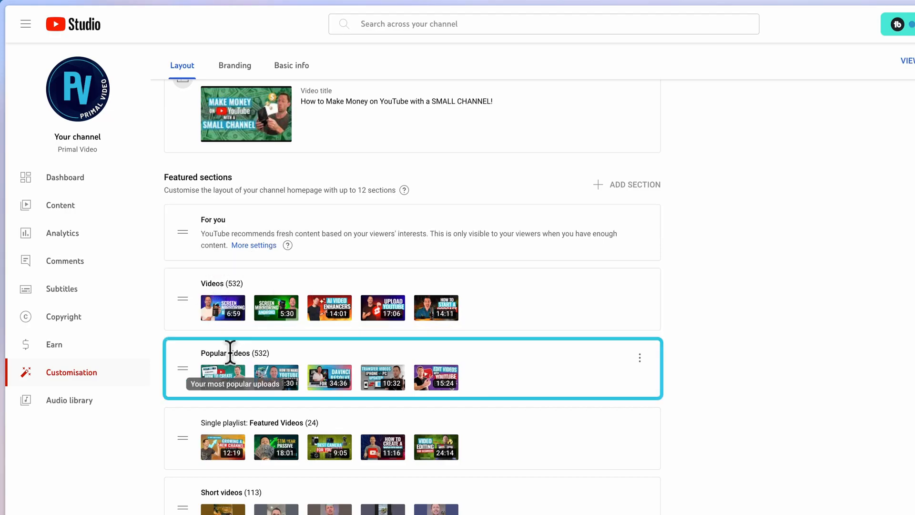
{"action": "scroll", "coordinate": [490, 410], "scroll_direction": "down", "scroll_amount": 3}
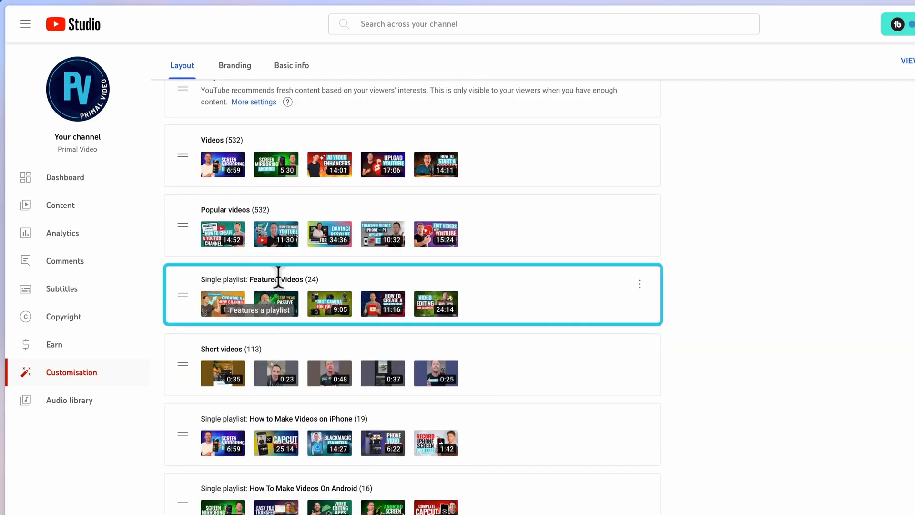
{"action": "scroll", "coordinate": [272, 310], "scroll_direction": "down", "scroll_amount": 2}
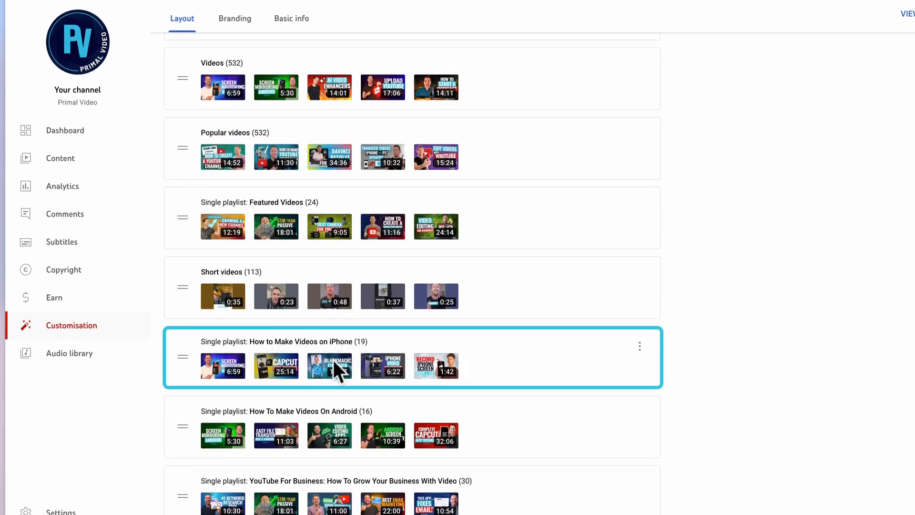
{"action": "scroll", "coordinate": [336, 427], "scroll_direction": "down", "scroll_amount": 10}
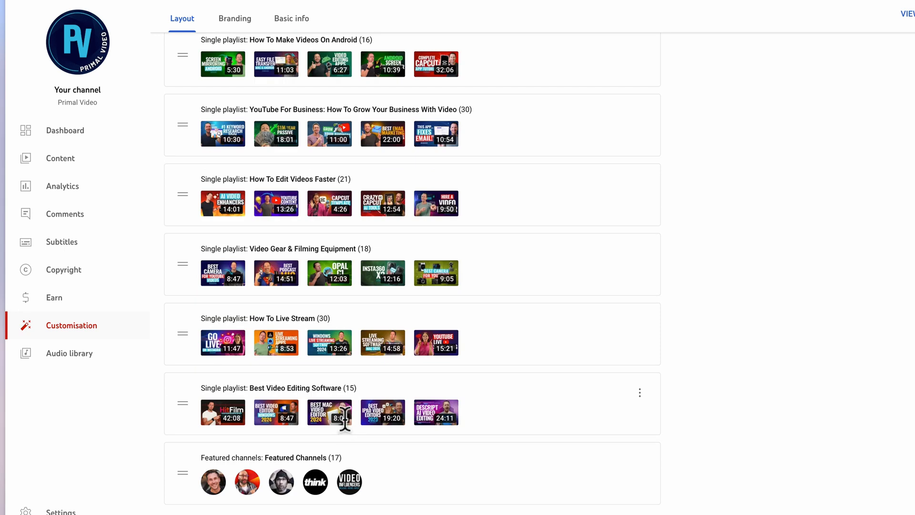
{"action": "scroll", "coordinate": [757, 371], "scroll_direction": "up", "scroll_amount": 12}
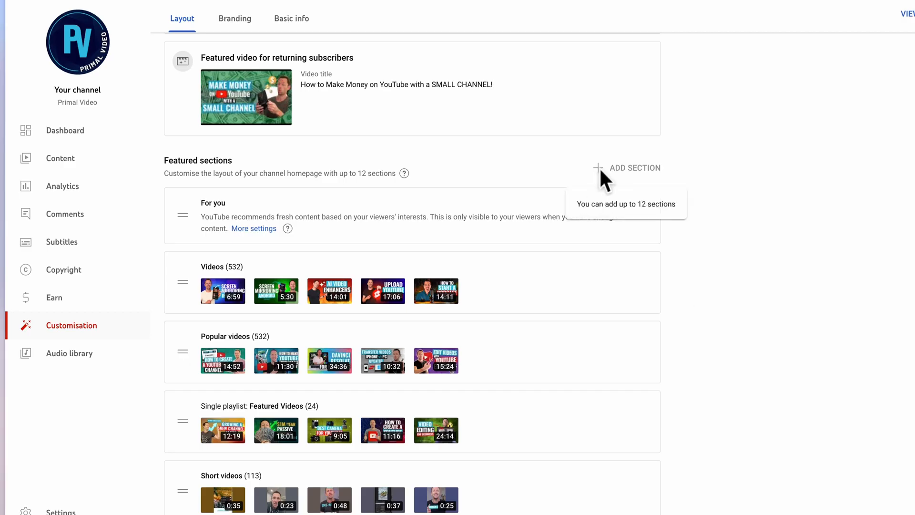
Step: Remove the Featured Videos single-playlist section from the channel homepage layout
{"action": "scroll", "coordinate": [608, 334], "scroll_direction": "down", "scroll_amount": 1}
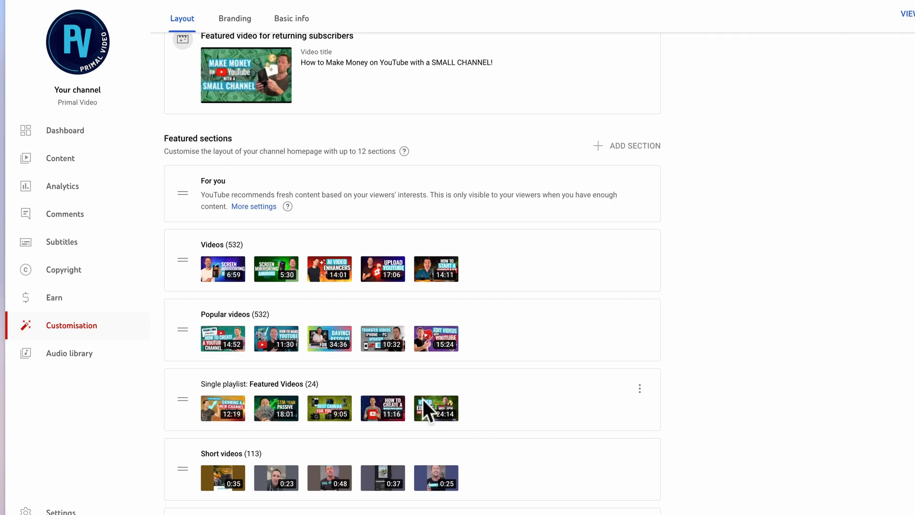
{"action": "left_click", "coordinate": [646, 391]}
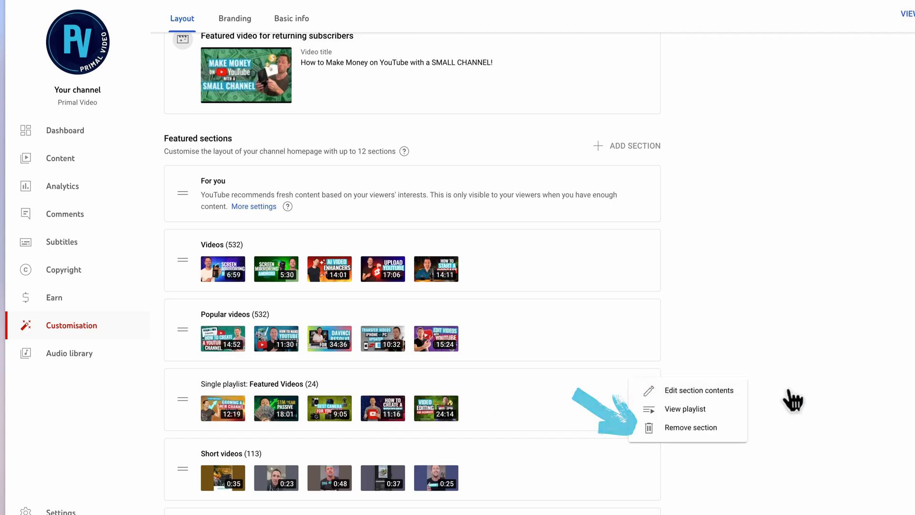
{"action": "left_click", "coordinate": [714, 431]}
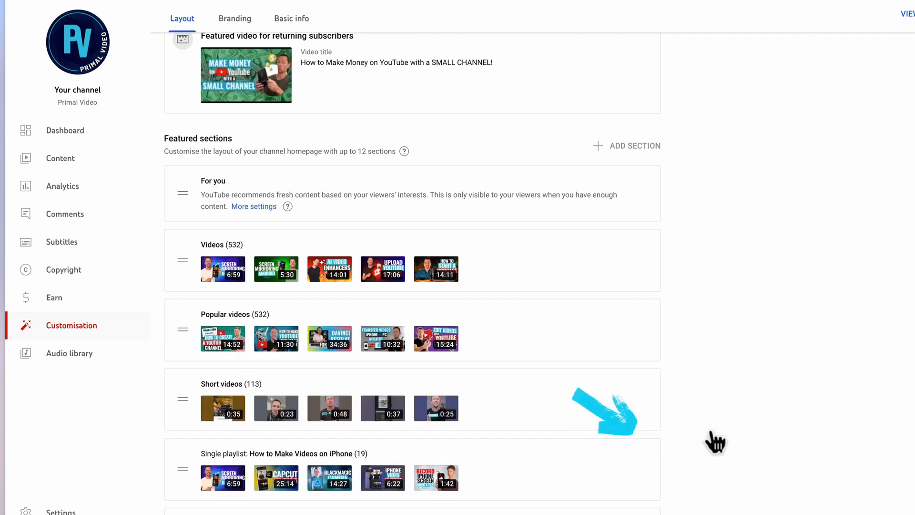
{"action": "left_click", "coordinate": [889, 49]}
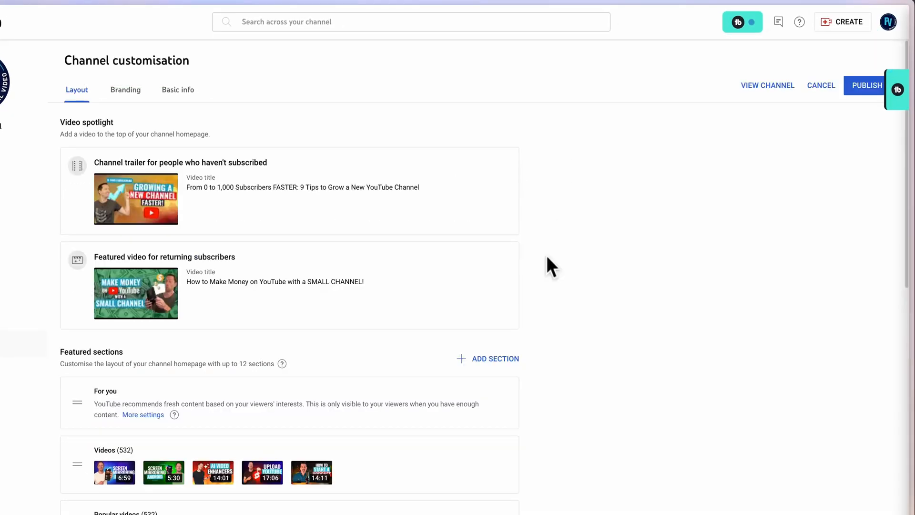
Step: Add a single-playlist section to the homepage layout, choosing Featured Videos from the channel's own playlists
{"action": "left_click", "coordinate": [492, 359]}
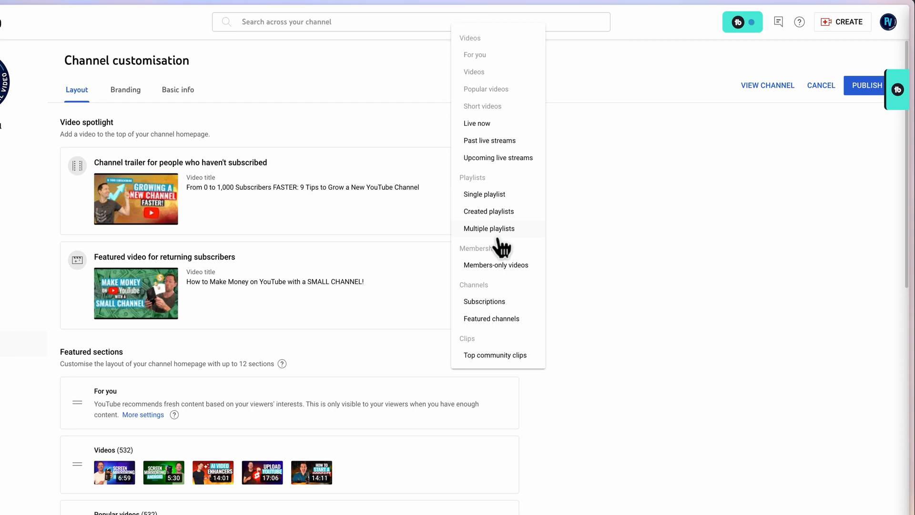
{"action": "left_click", "coordinate": [477, 199]}
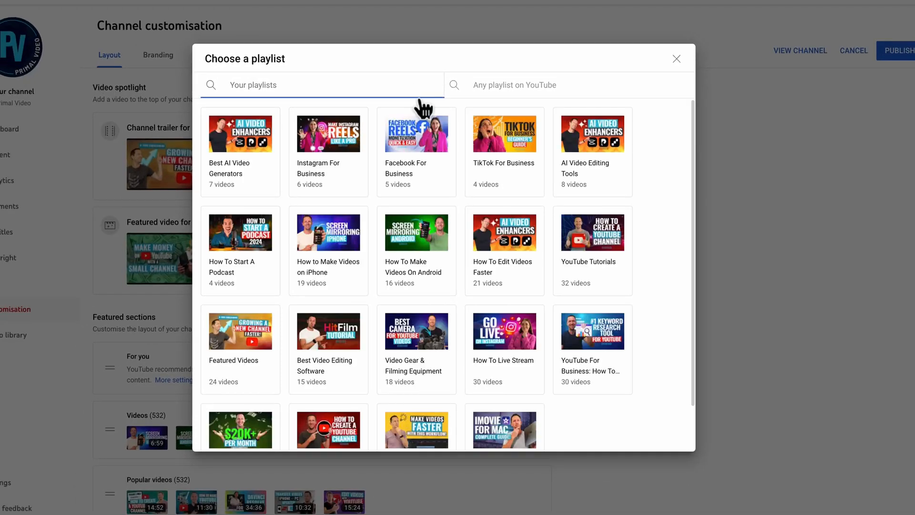
{"action": "left_click", "coordinate": [518, 81]}
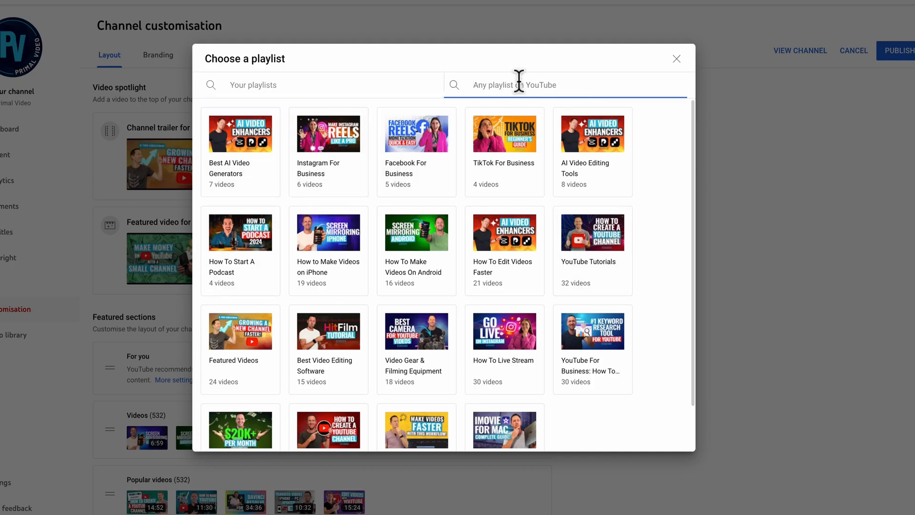
{"action": "left_click", "coordinate": [385, 88]}
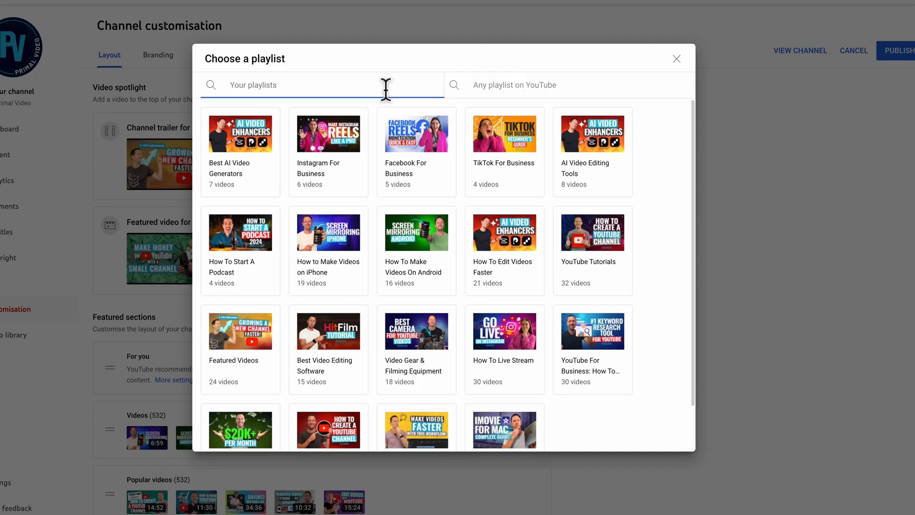
{"action": "left_click", "coordinate": [252, 340]}
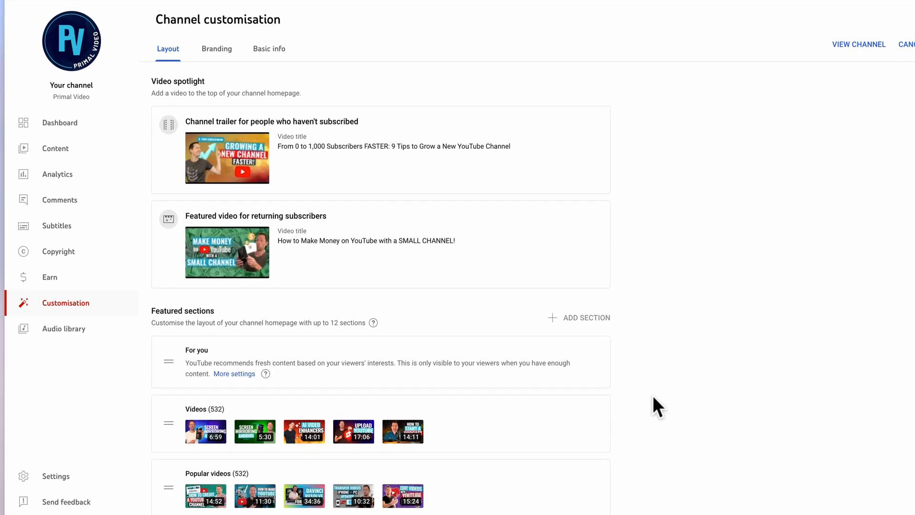
Step: Move the Featured Videos section up to directly below Popular videos and publish the layout changes
{"action": "scroll", "coordinate": [654, 397], "scroll_direction": "down", "scroll_amount": 10}
{"action": "left_click_drag", "start_coordinate": [168, 438], "coordinate": [171, 67]}
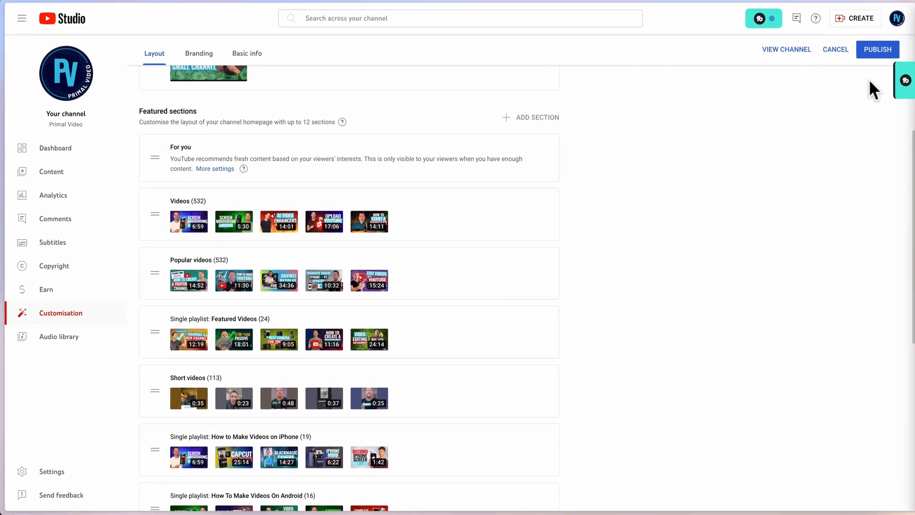
{"action": "left_click", "coordinate": [909, 34]}
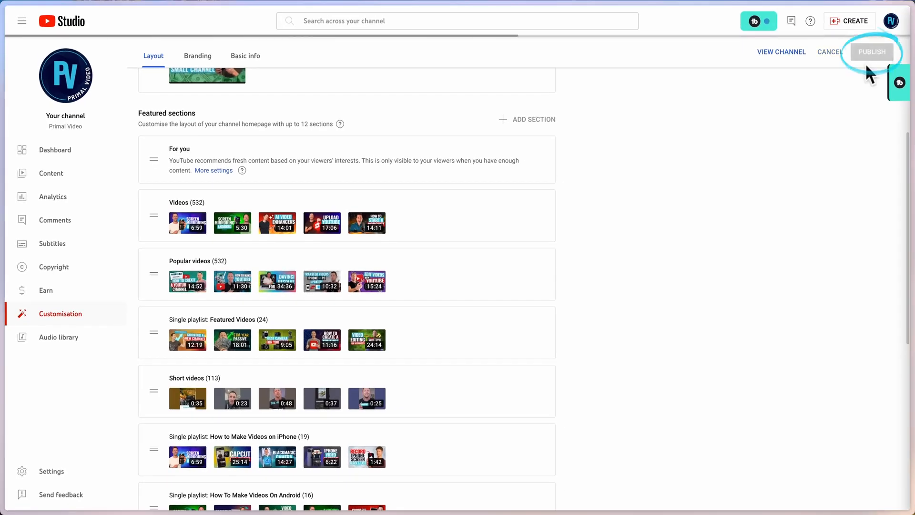